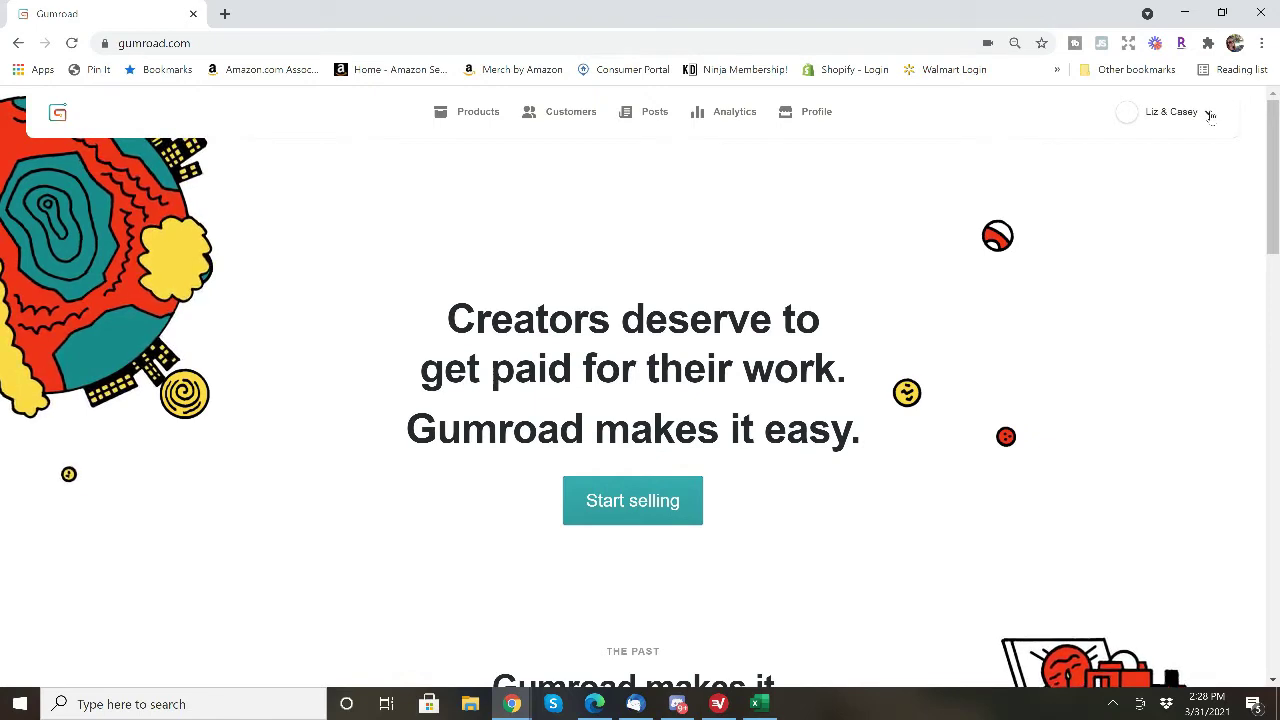
Step: Go to the Products page and start creating a new product
click(1208, 113)
click(1163, 378)
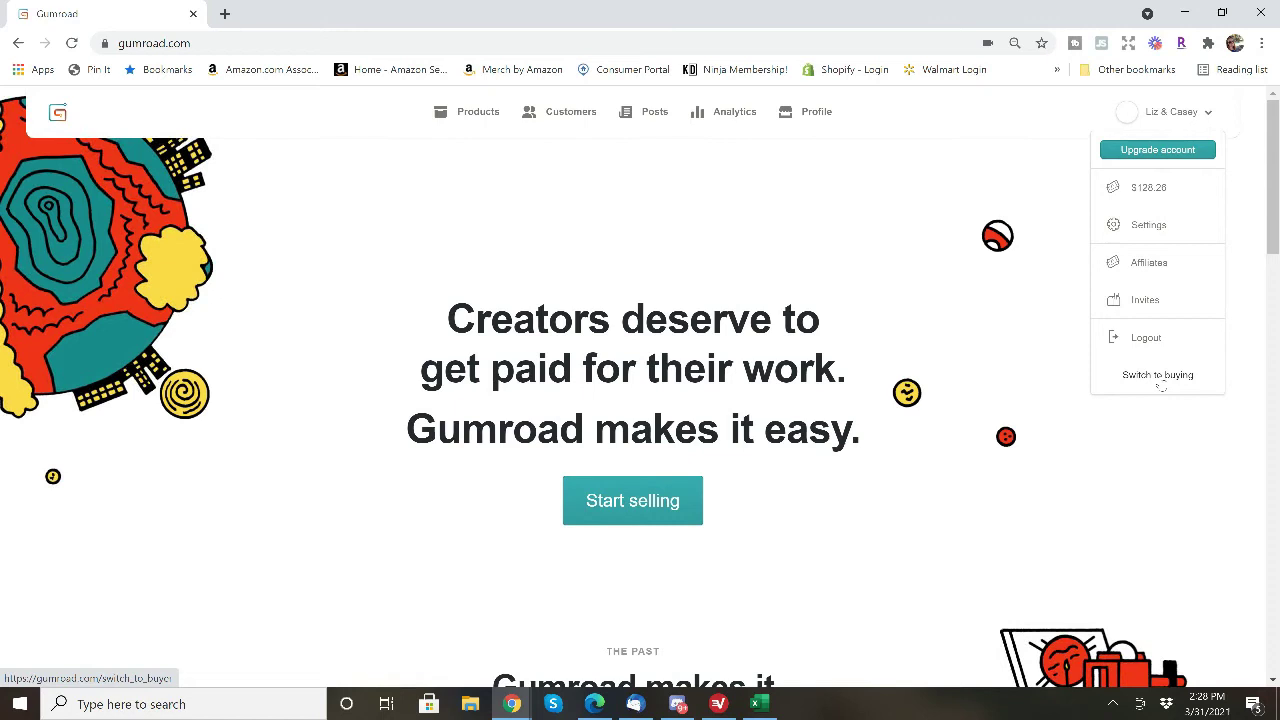
click(476, 114)
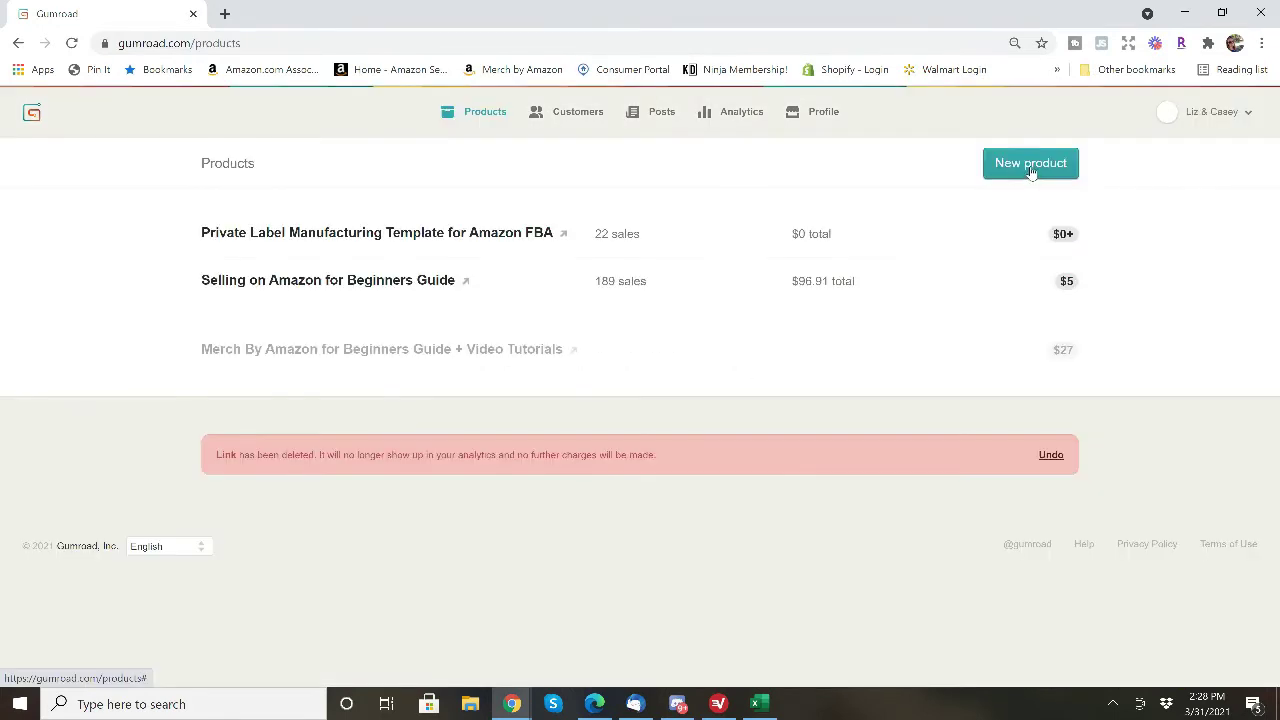
click(1027, 168)
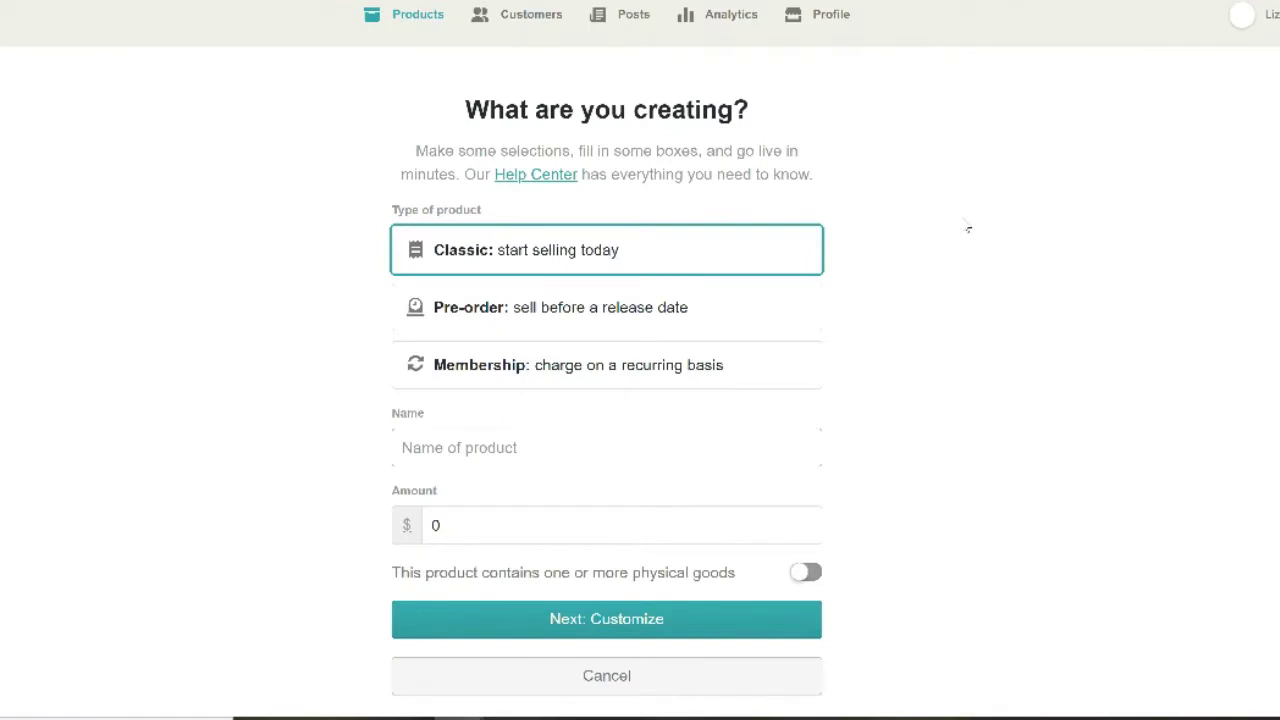
Step: Name the new classic product "Online Arbitrage for Beginners"
scroll(968, 228, down, 2)
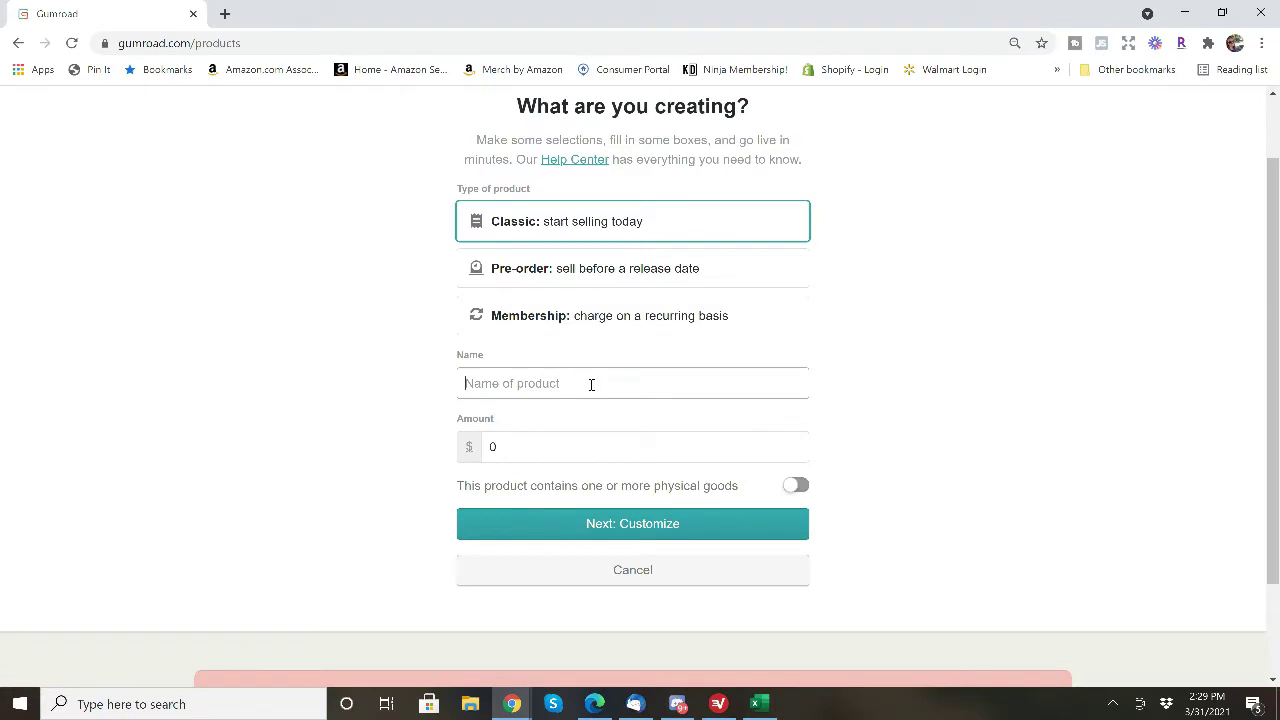
text(Online Arbitrage for Beginner R)
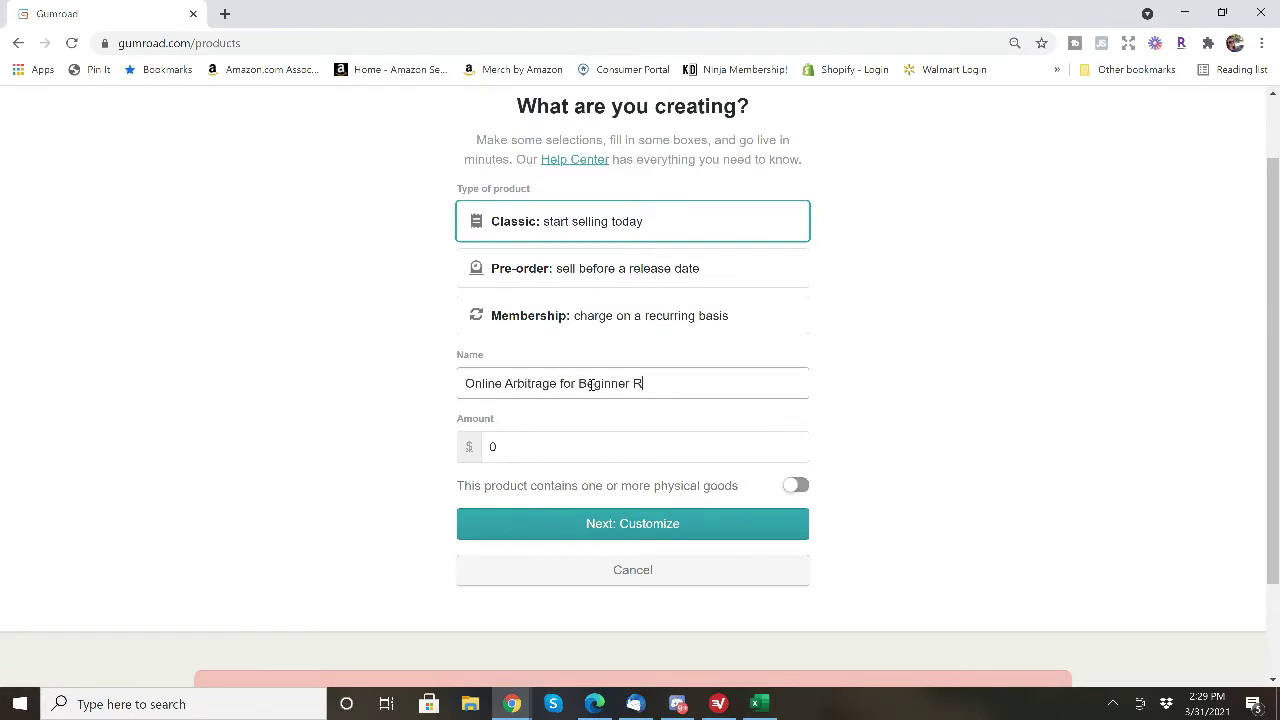
key(BackSpace)
key(BackSpace)
key(BackSpace)
key(BackSpace)
key(BackSpace)
text(ners)
Step: Set the product's amount to $0 and continue to its customization page
click(544, 446)
text(5)
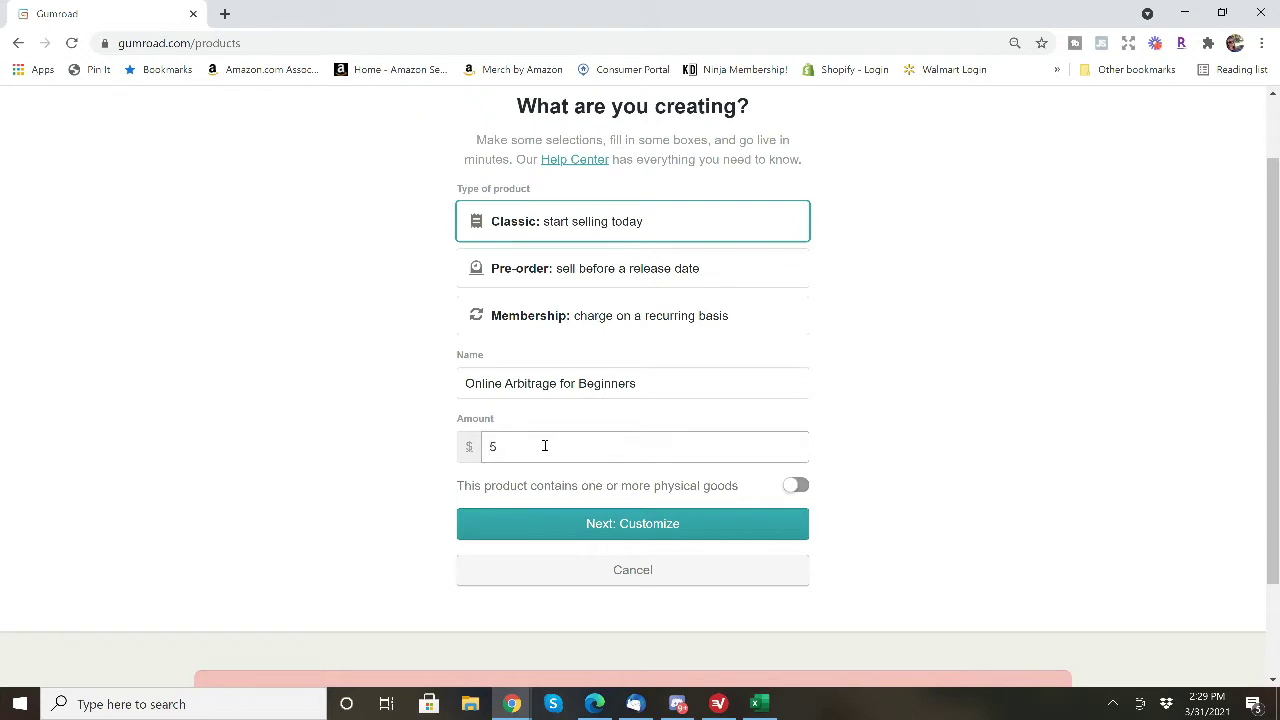
key(BackSpace)
text(0)
click(949, 394)
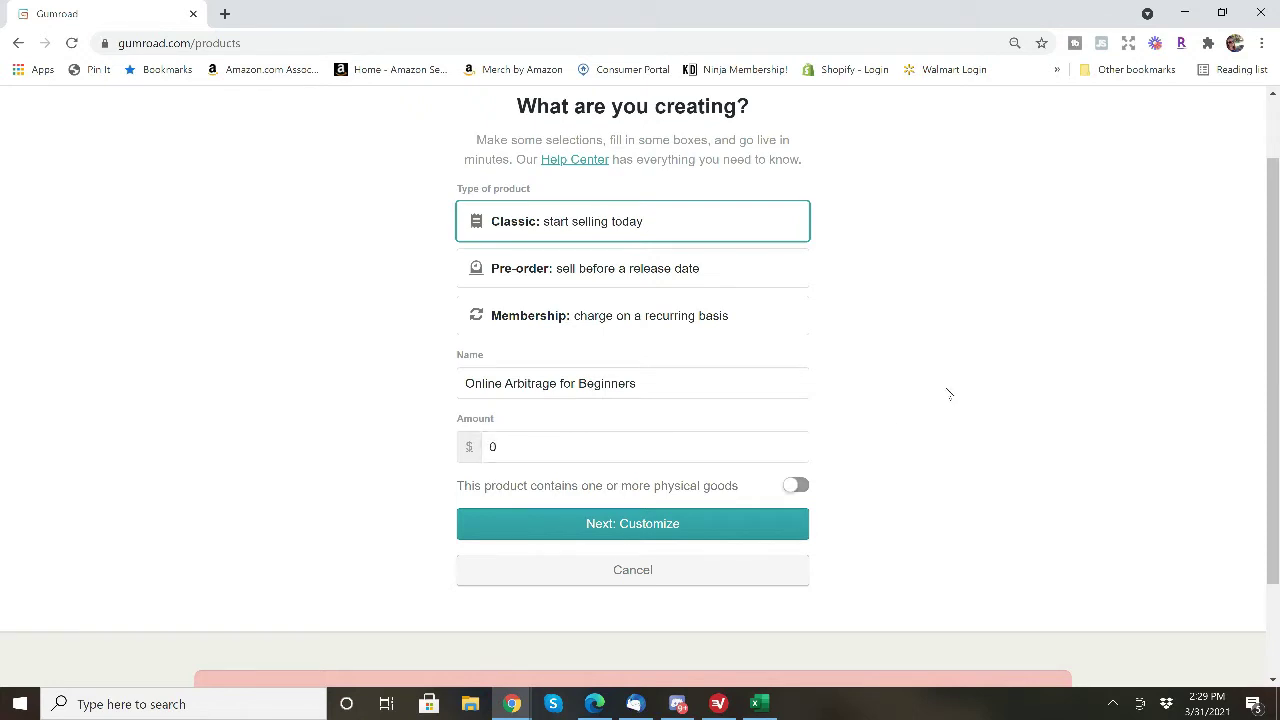
scroll(651, 360, down, 2)
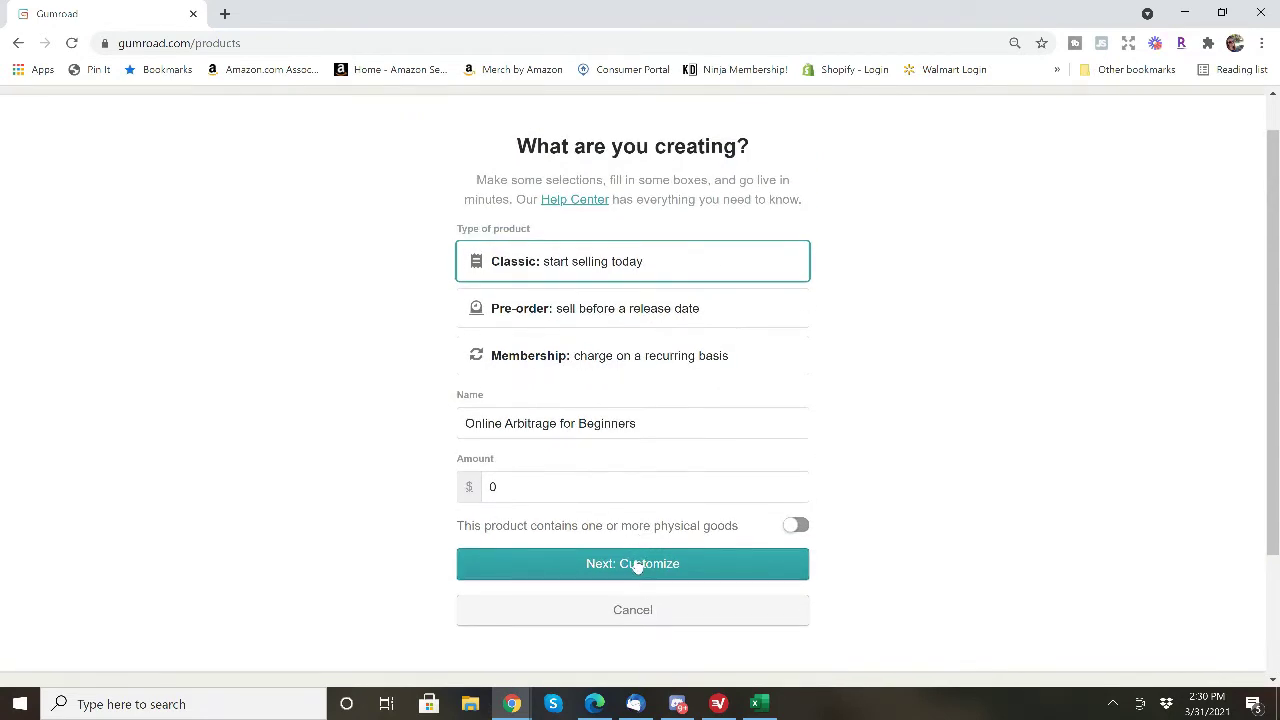
click(637, 566)
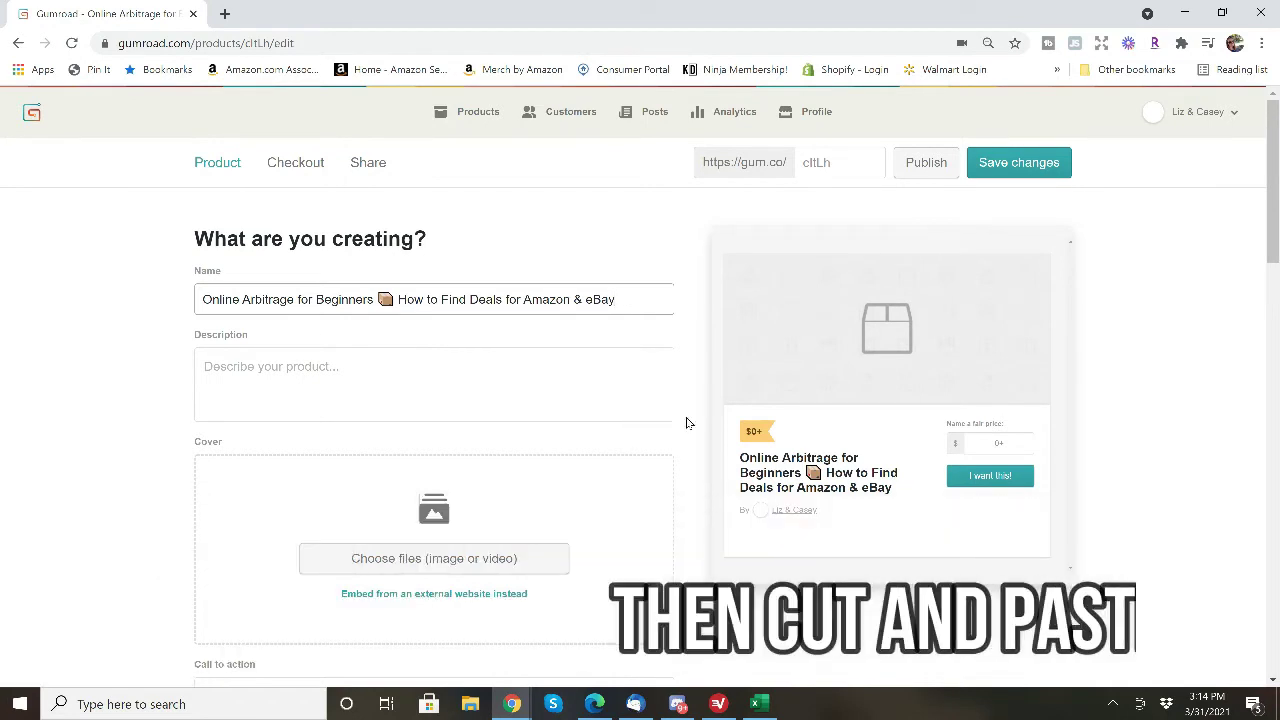
Step: Enter a description opening with "Are you interested in Online Arbitrage? This FREE Guide explains:", followed by the four guide topics and the Reseller Toolbox bonus
scroll(686, 423, down, 2)
scroll(696, 422, down, 1)
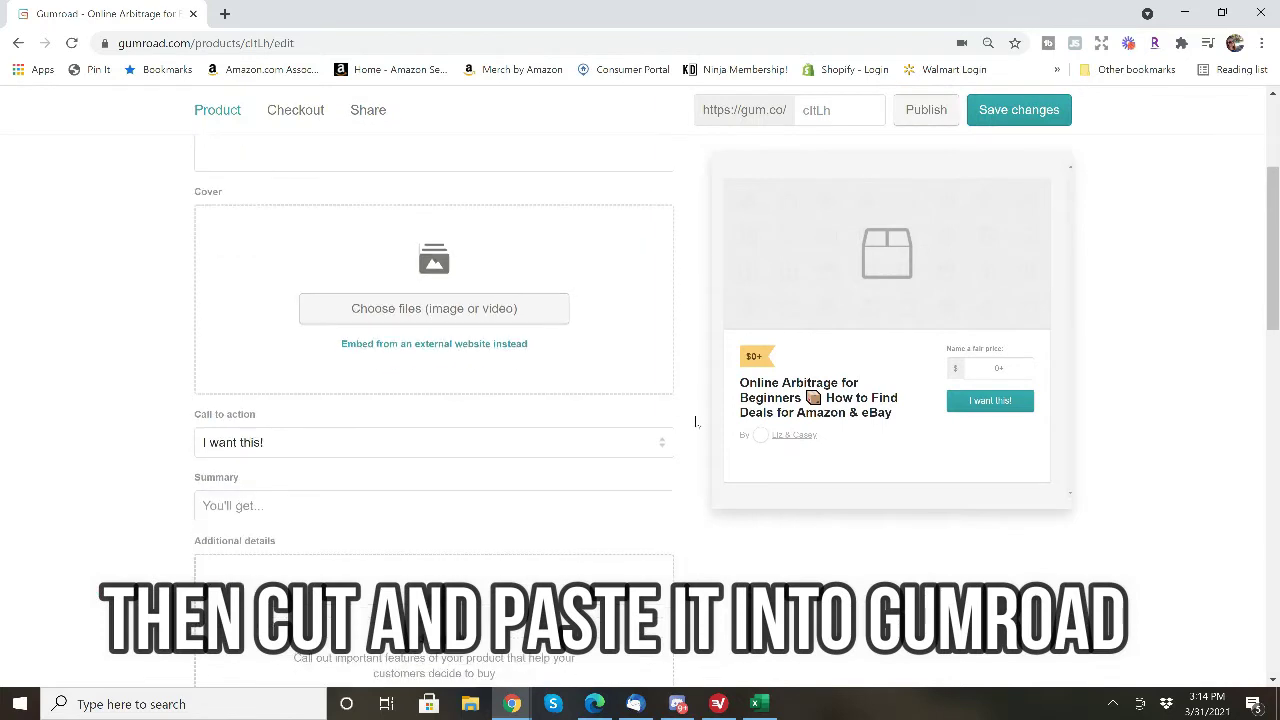
scroll(698, 424, up, 3)
scroll(700, 427, up, 1)
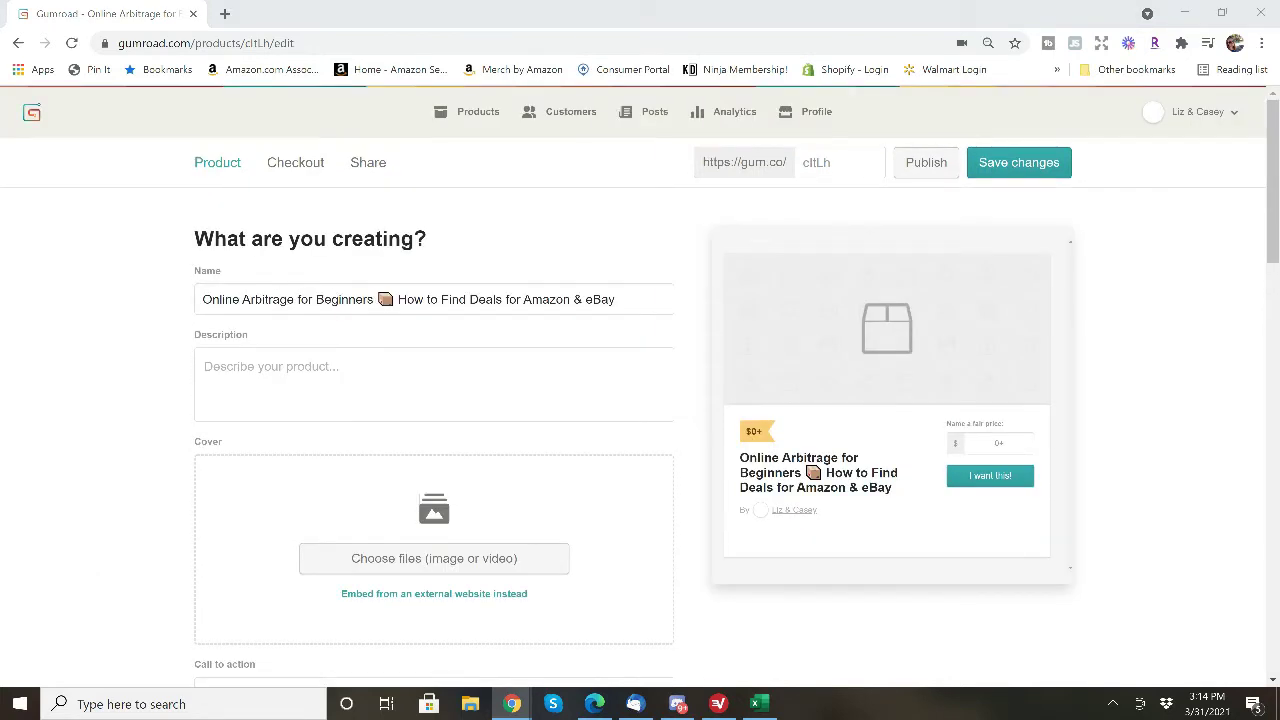
click(309, 371)
text(Are you interested in Online Arbitrage? This FREE Guide explains: What is Online Arbitrage Benefits of Online Arbitrage Tips for Success Ways to Find Deals for Amazon & eBay Bonus: Links to our Reseller Toolbox + download the spreadsheet we use to track OA orders.)
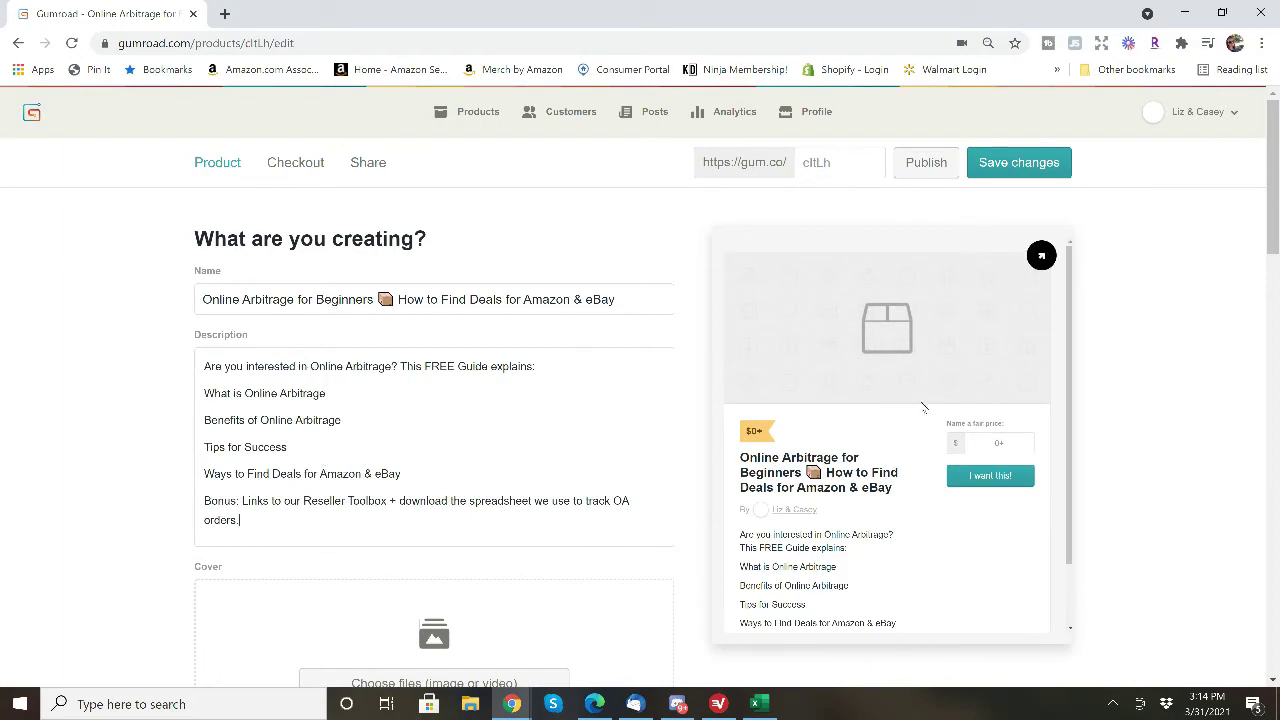
Step: Upload the "Online Arbitrage Guide" image as the product's cover
scroll(910, 420, down, 1)
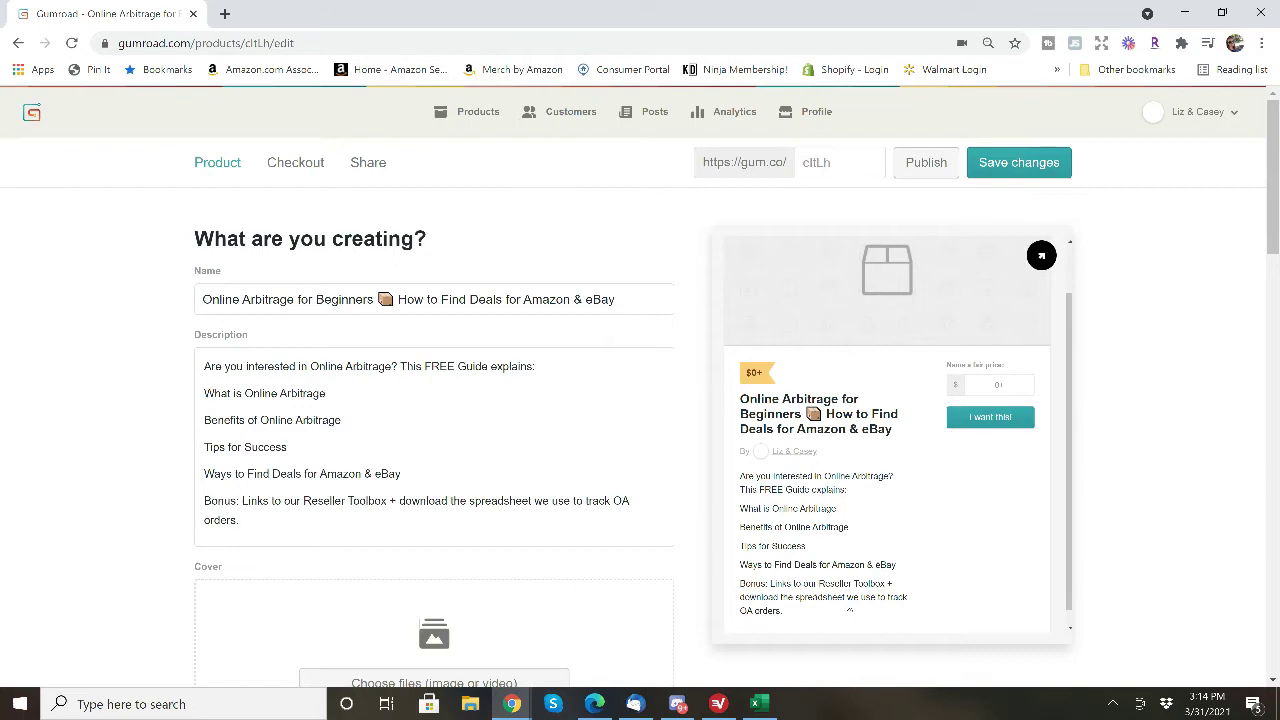
scroll(629, 414, down, 2)
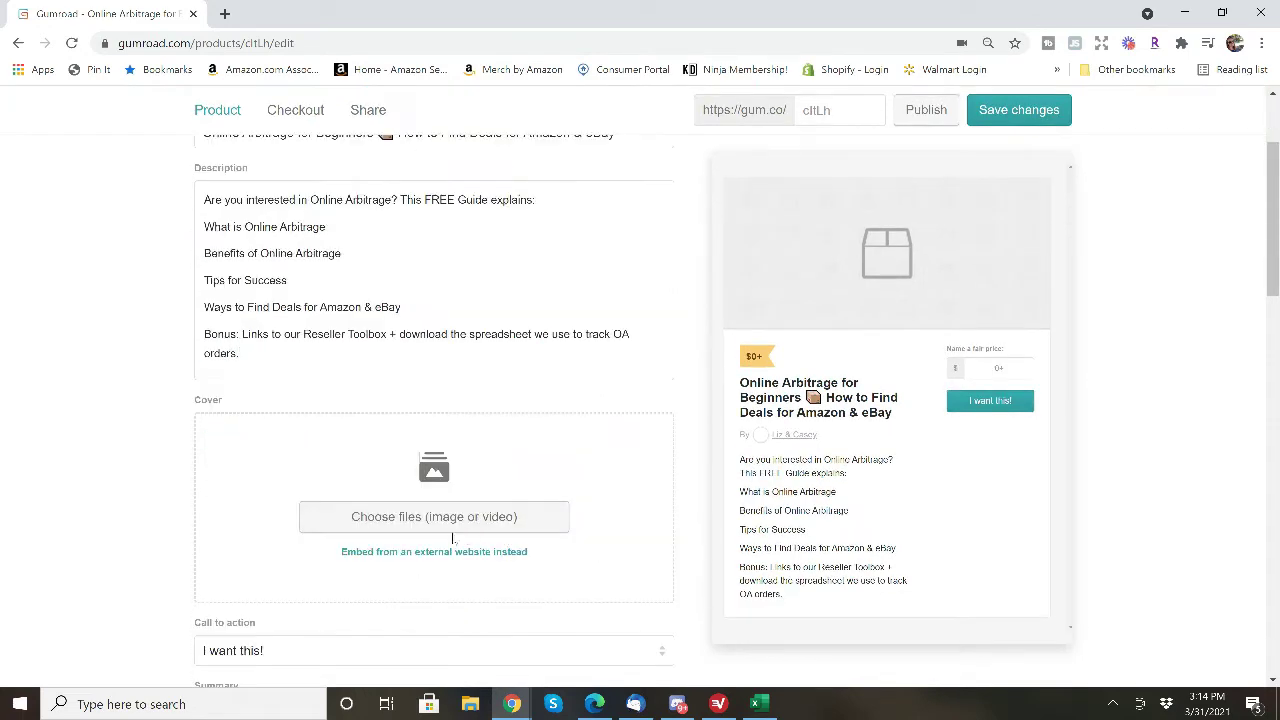
click(434, 516)
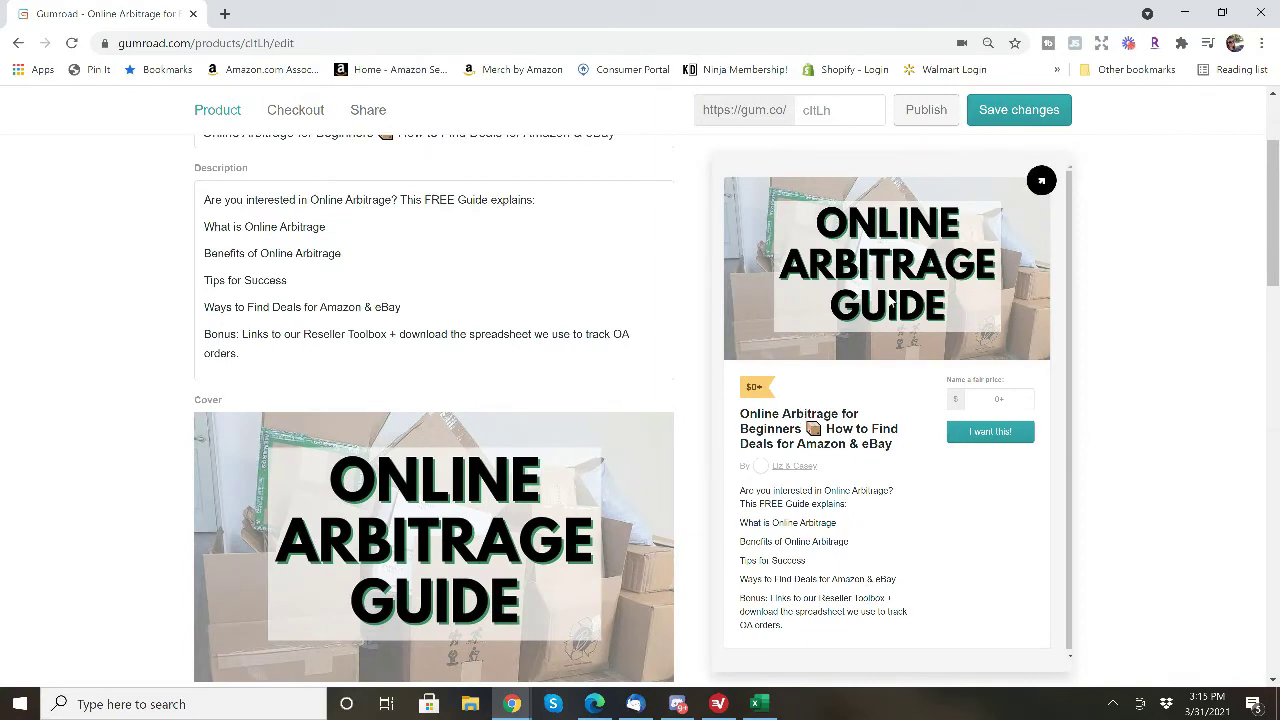
Step: Choose "I want this!" as the product's call to action
scroll(688, 303, down, 3)
scroll(688, 303, down, 2)
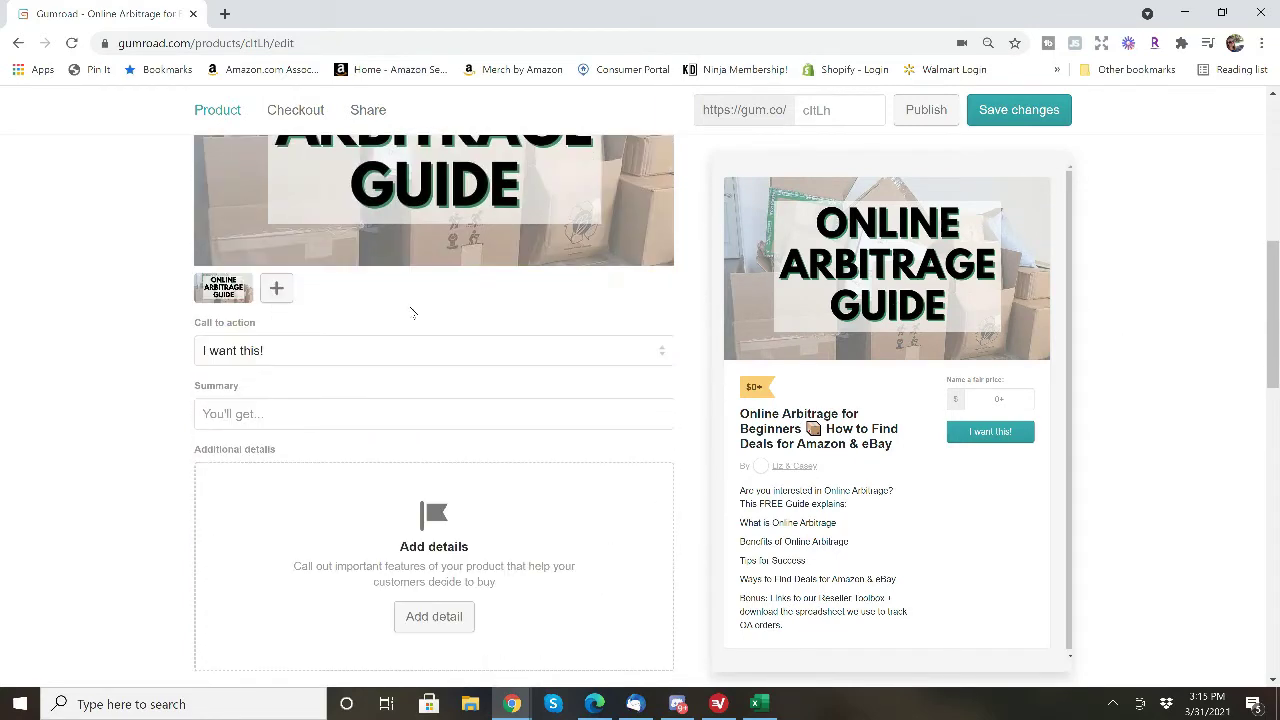
scroll(405, 290, up, 2)
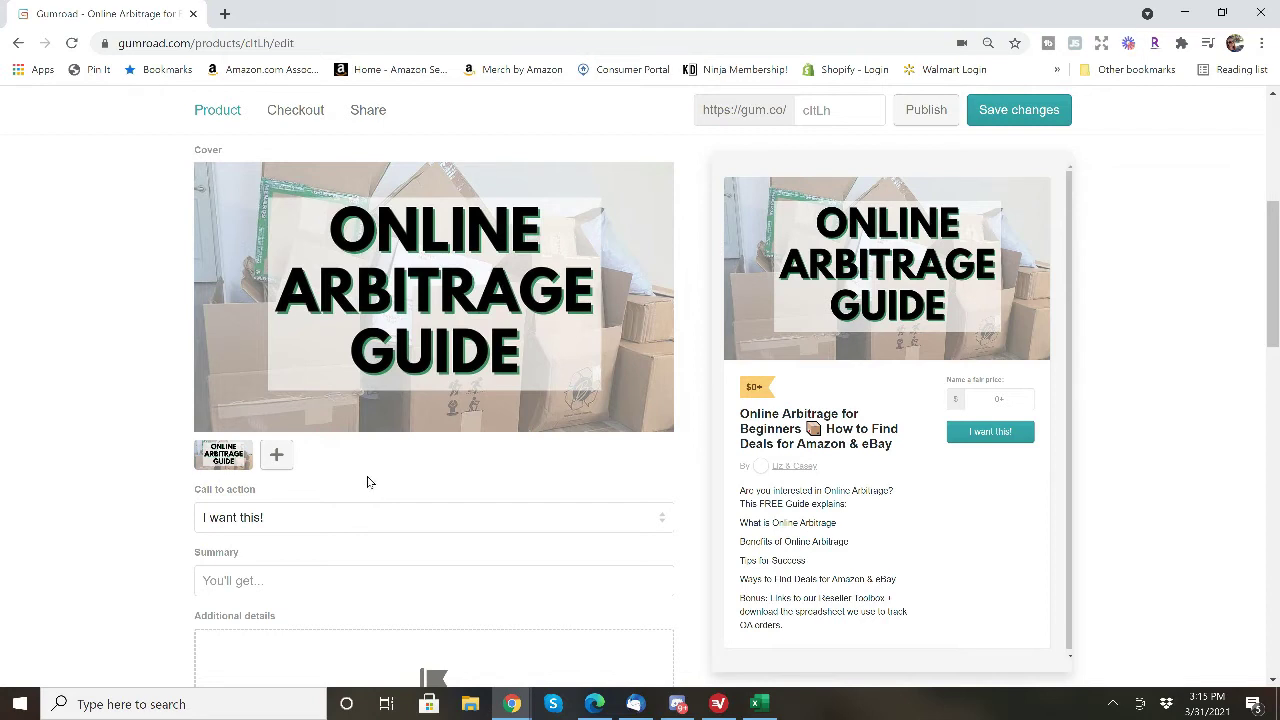
scroll(337, 350, down, 2)
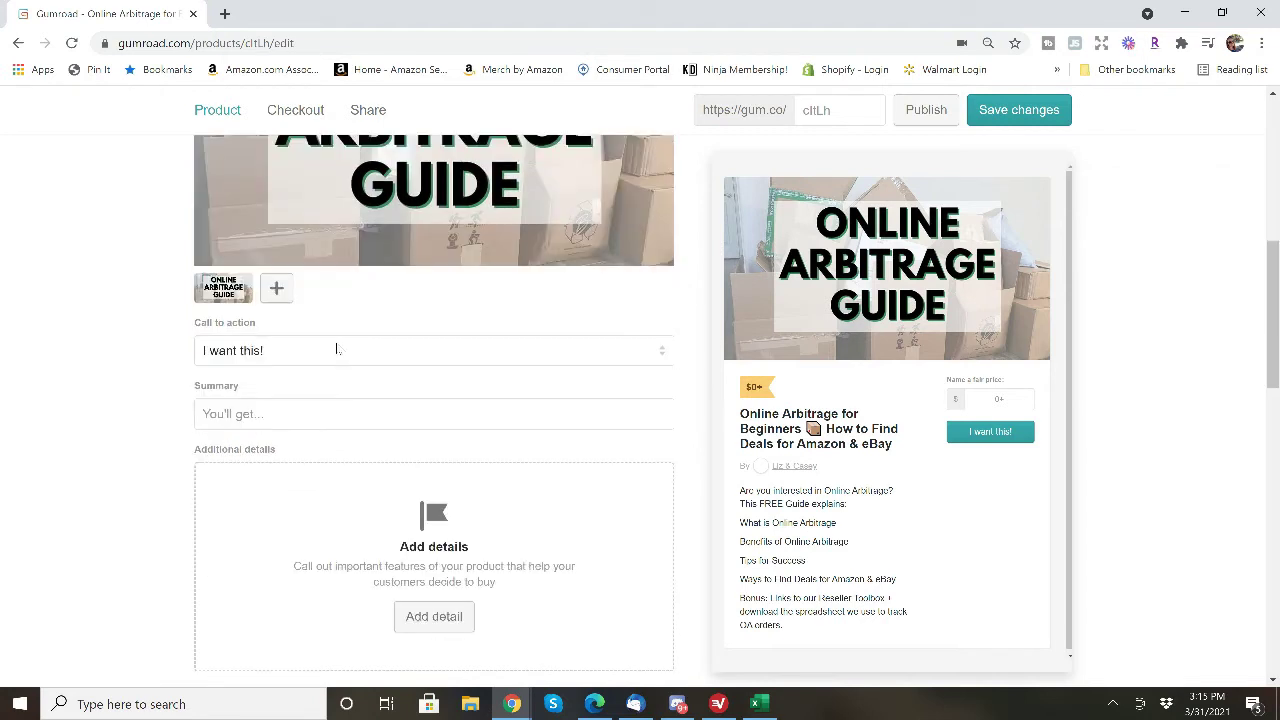
click(336, 352)
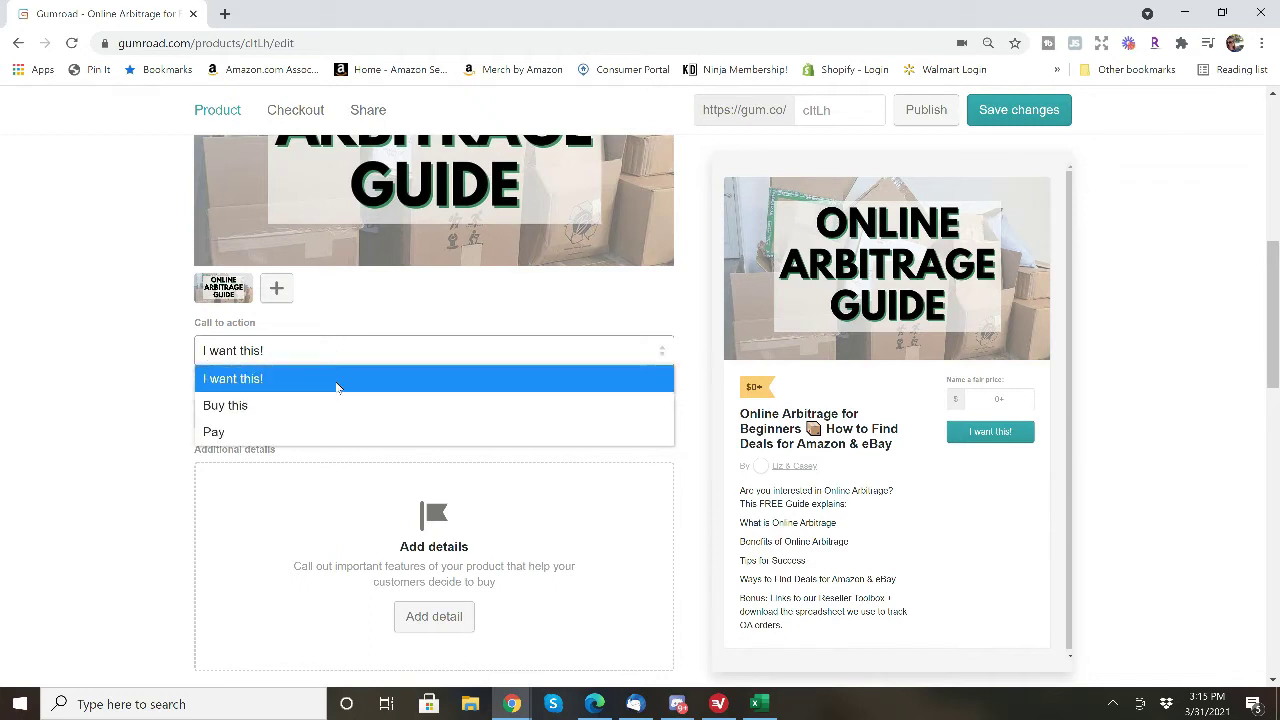
click(337, 386)
click(322, 360)
click(318, 380)
Step: Enter the summary "Perfect Guide for those interested in Online Arbitrage." and keep one additional detail with the attribute "Spreadsheet for OA Orders"
scroll(485, 318, down, 1)
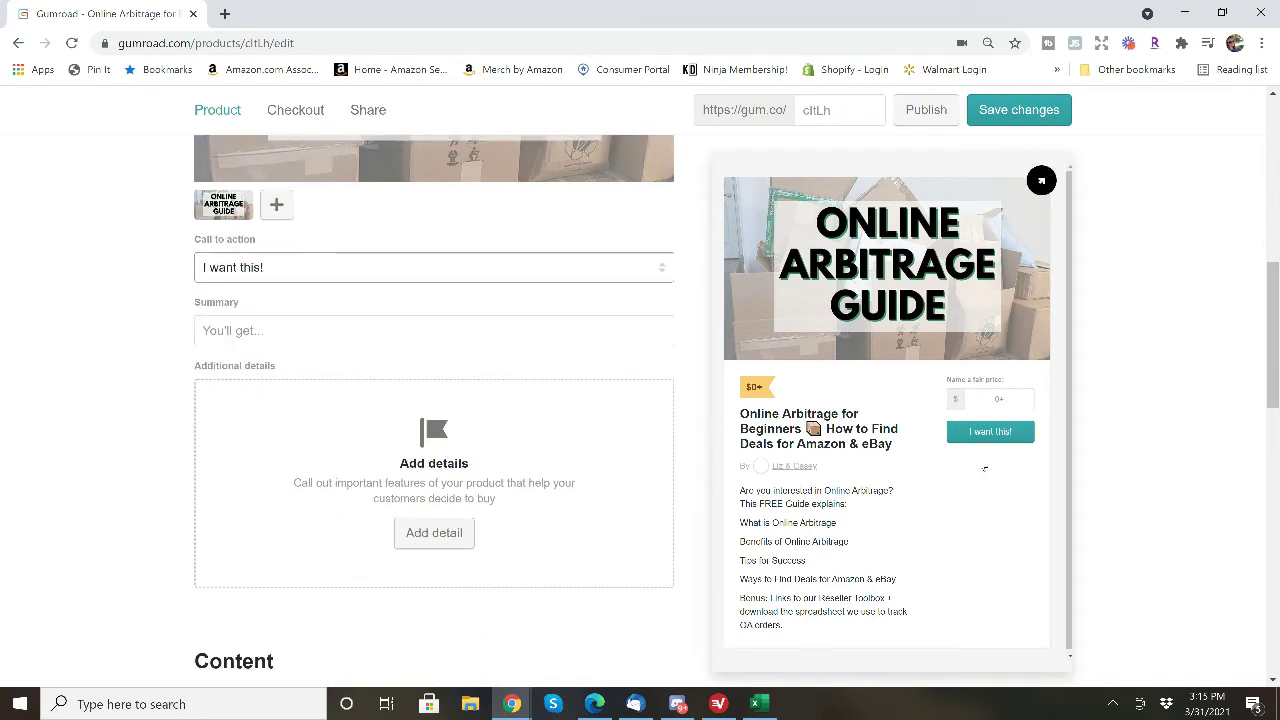
click(351, 334)
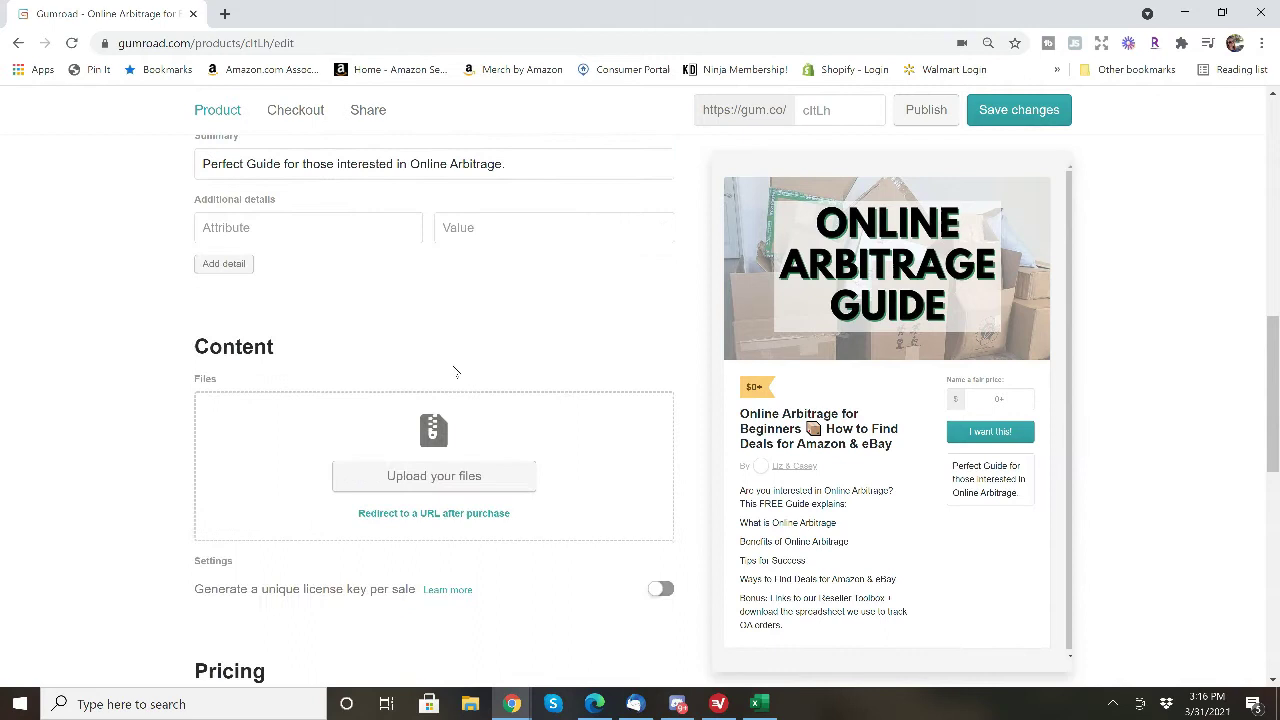
scroll(297, 314, up, 1)
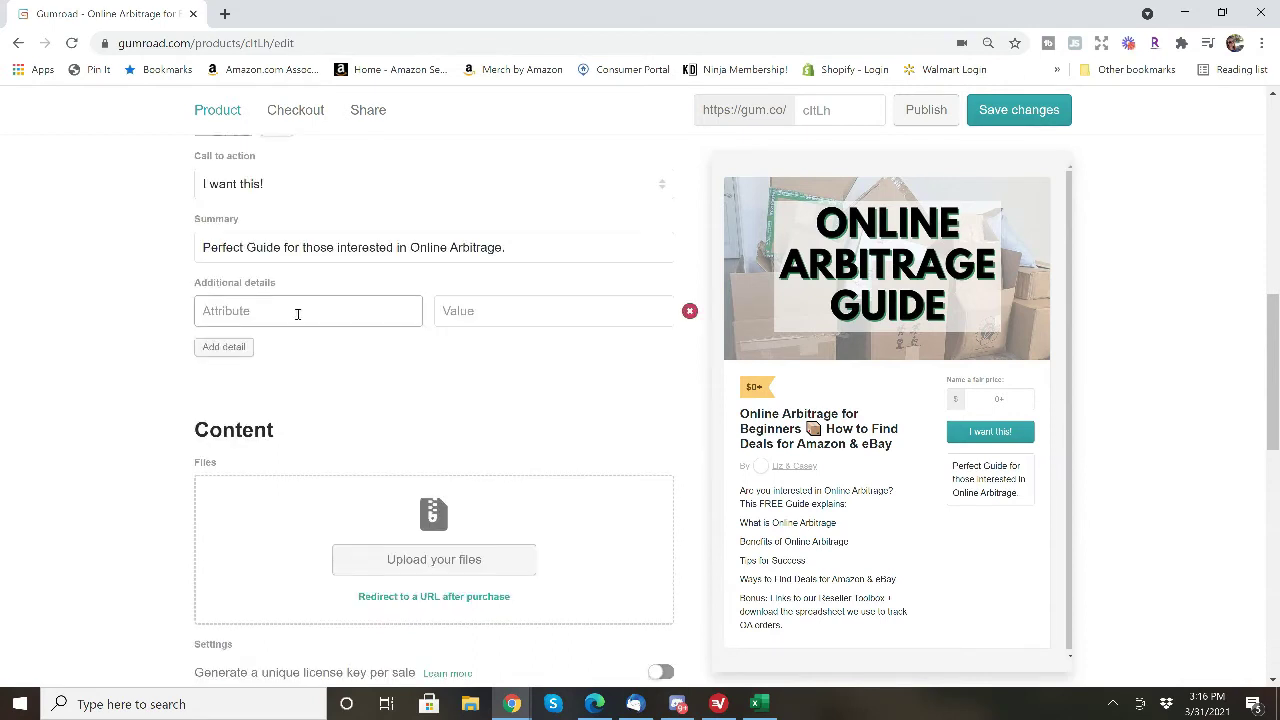
click(300, 314)
text(Spreadsheet for OA Orders)
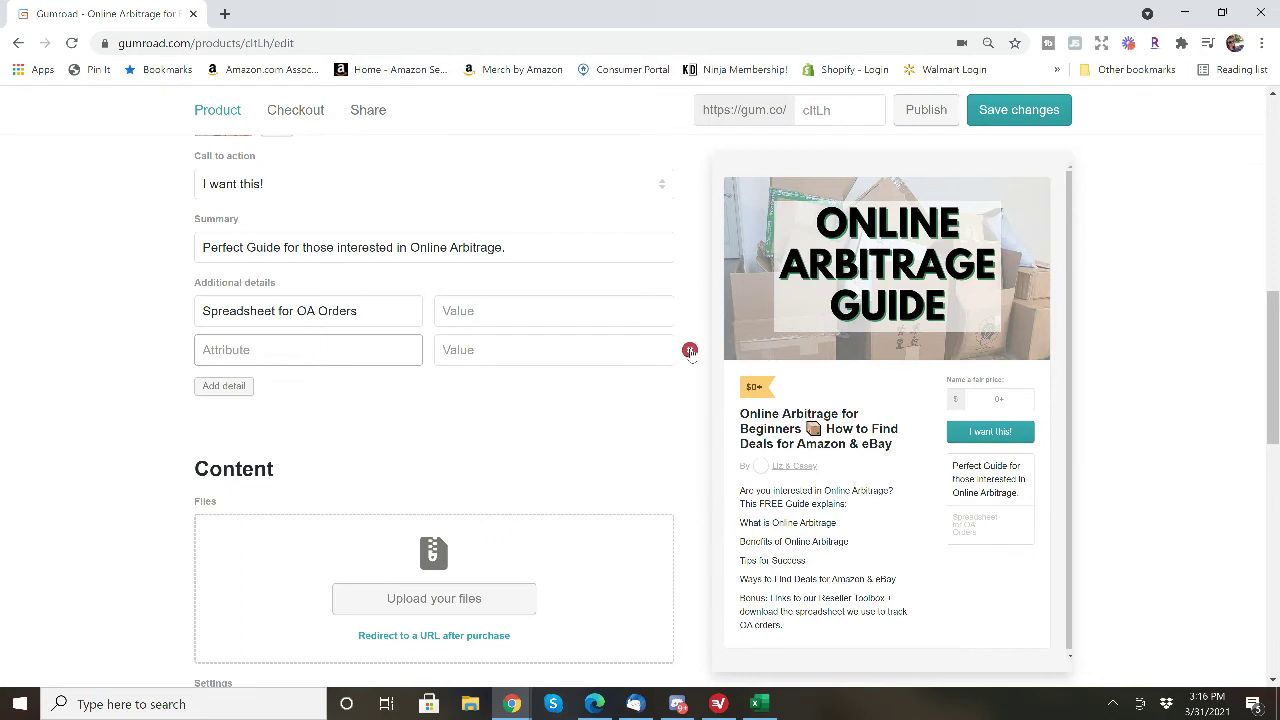
click(689, 350)
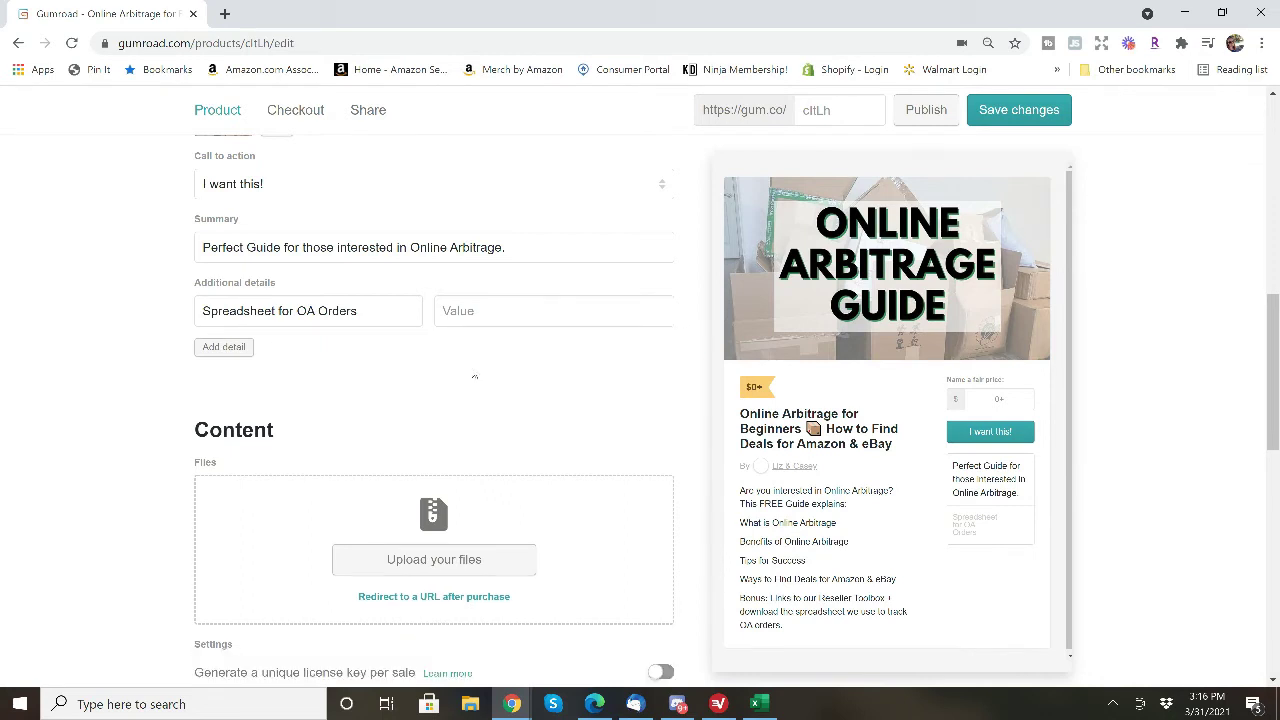
Step: Upload the PDF "Online Arbitrage for Amaon and eBay Sellers" and the XLSX "Tracker for OA orders" as the product's content files
scroll(475, 377, down, 3)
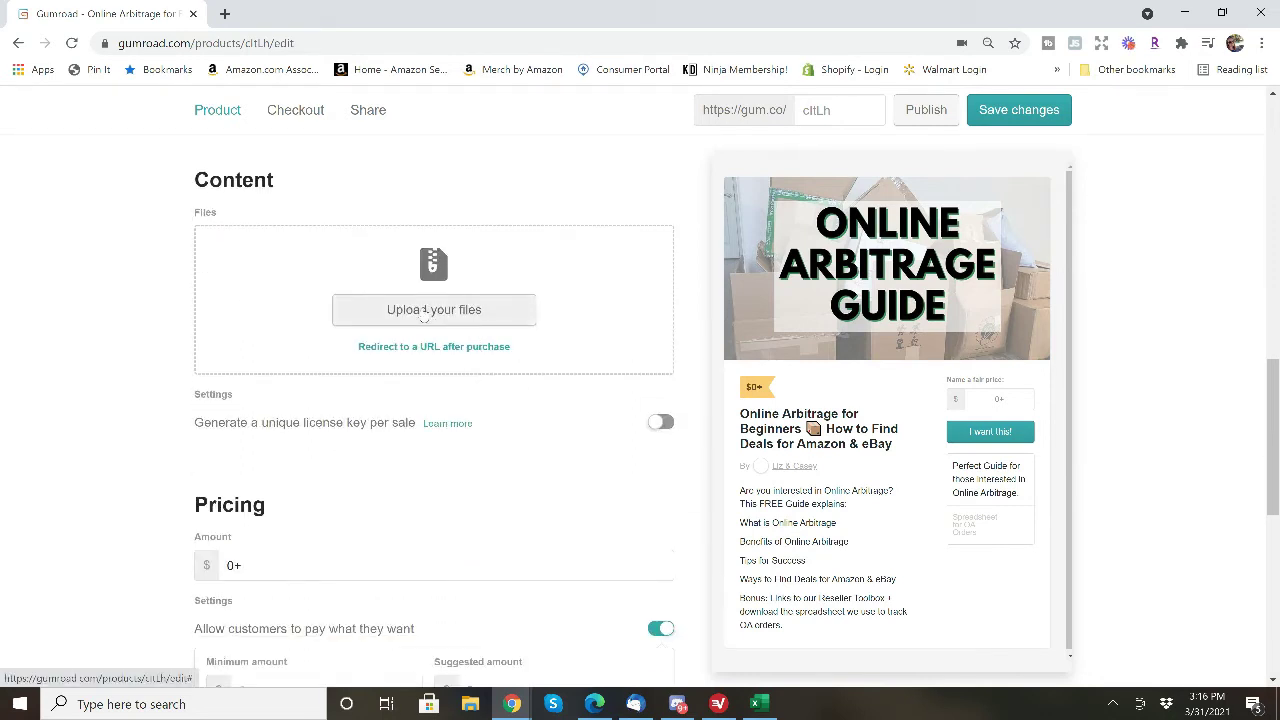
click(423, 313)
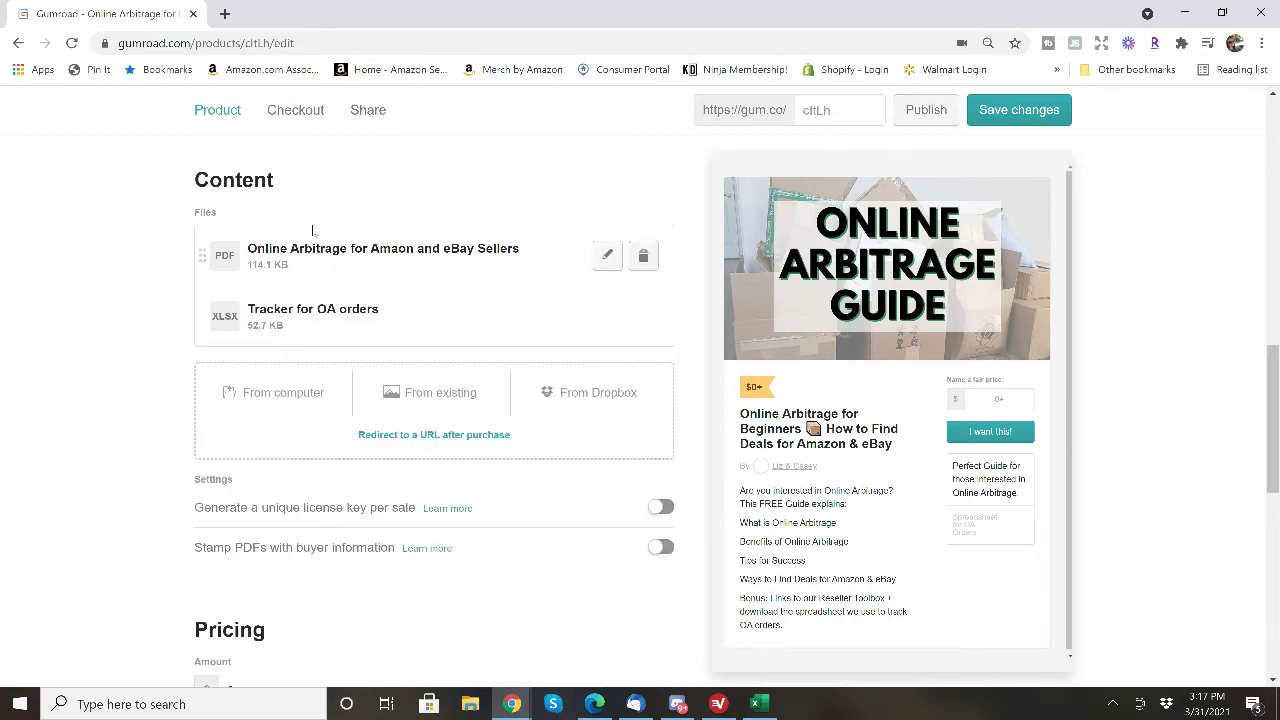
mouse_move(272, 263)
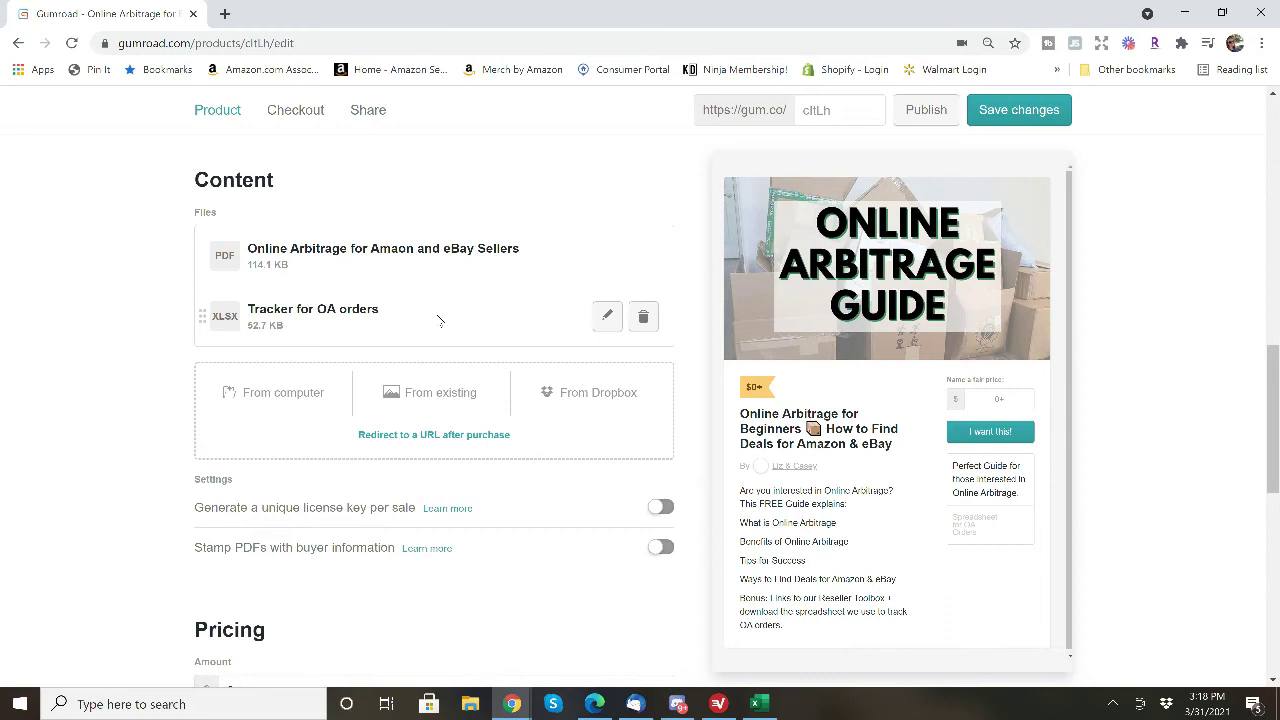
Step: Review the product page's pricing, versions and sales settings, along with the name, description, details and content files
scroll(538, 318, down, 3)
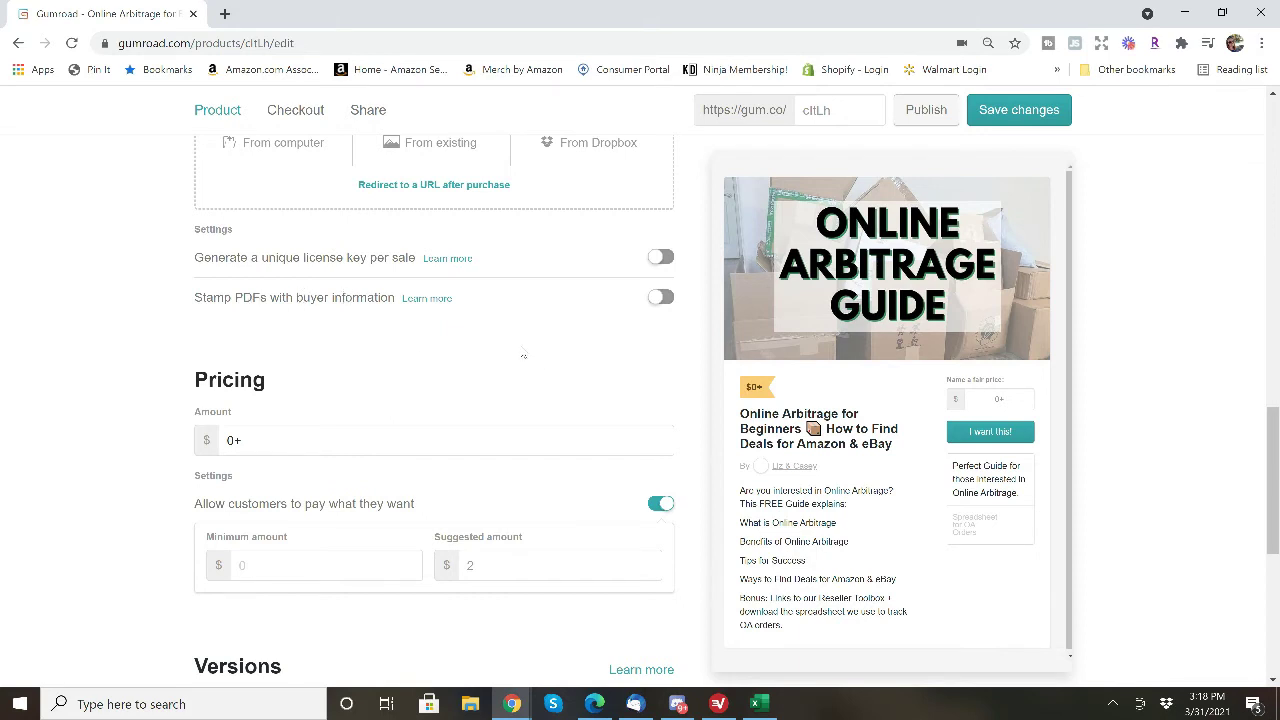
scroll(523, 354, down, 1)
scroll(520, 346, down, 2)
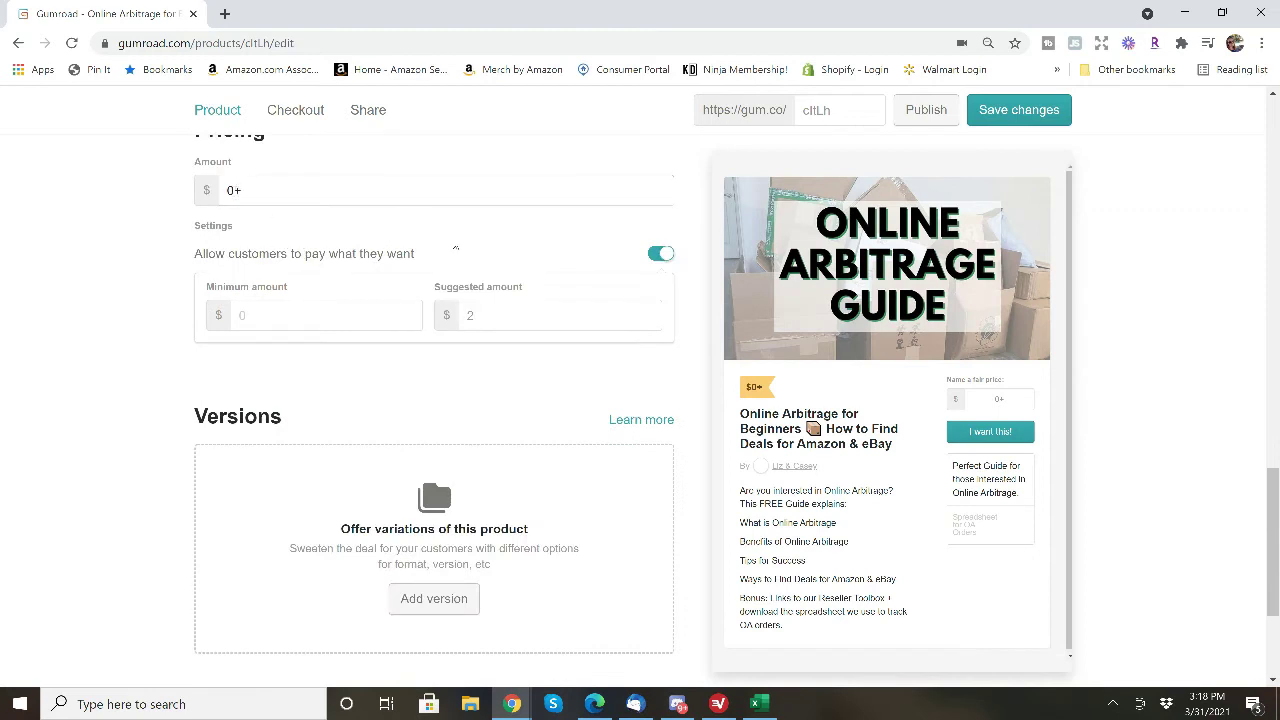
scroll(536, 272, up, 1)
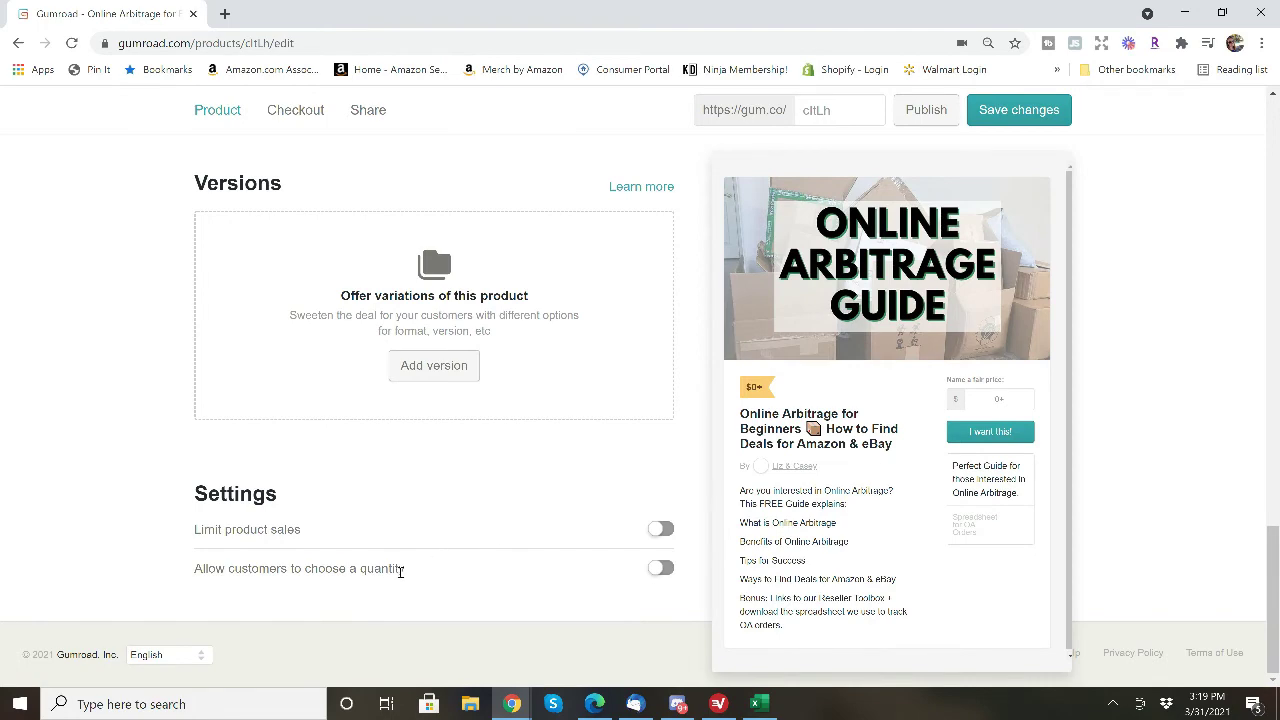
scroll(516, 497, up, 10)
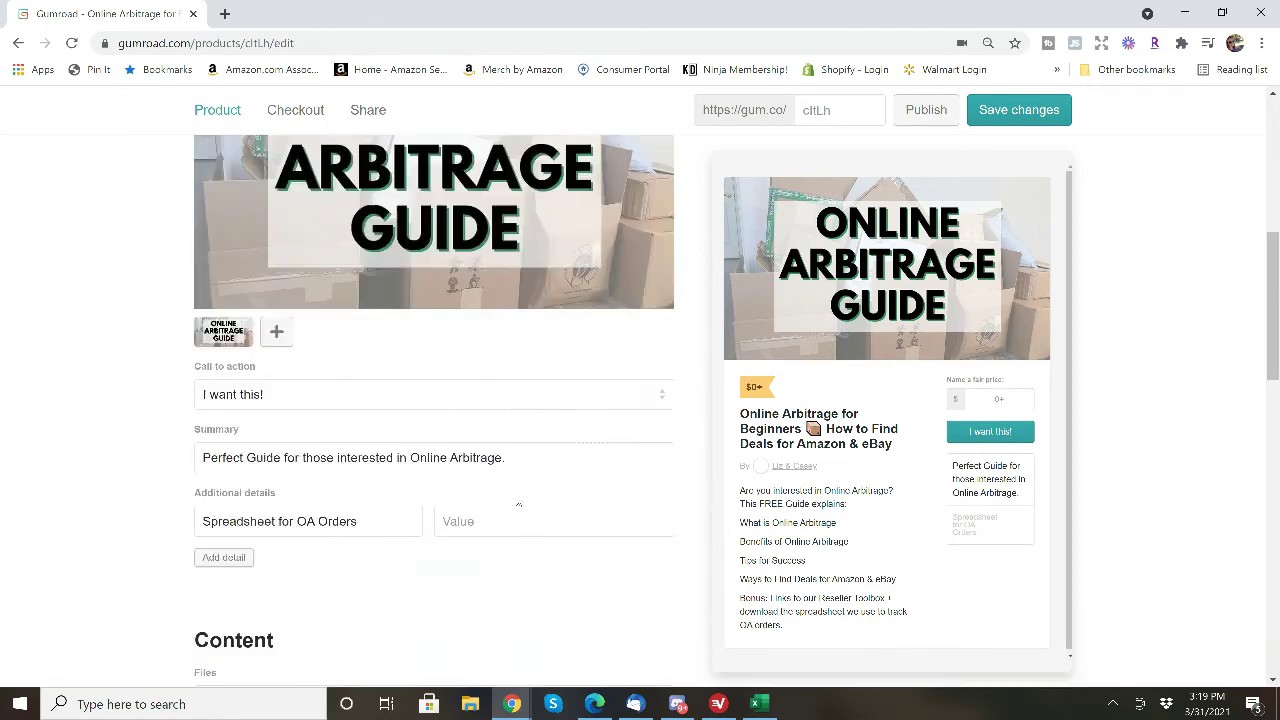
scroll(518, 500, down, 1)
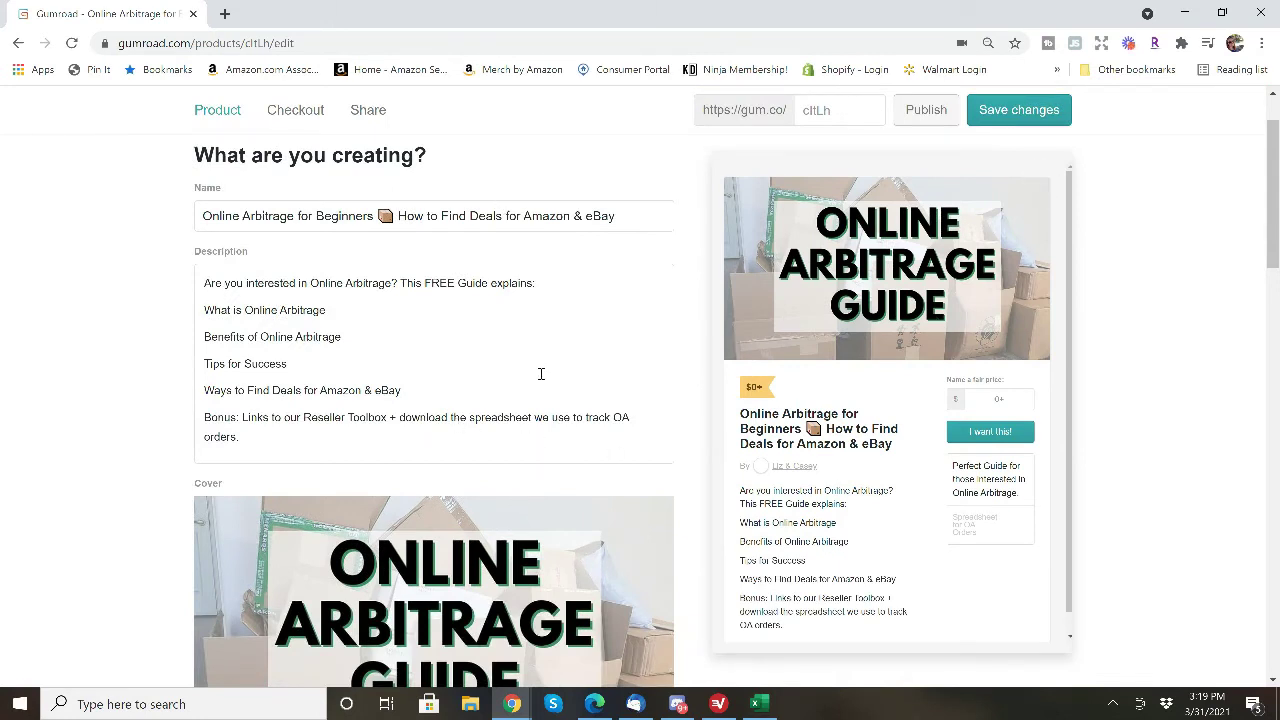
scroll(541, 373, down, 6)
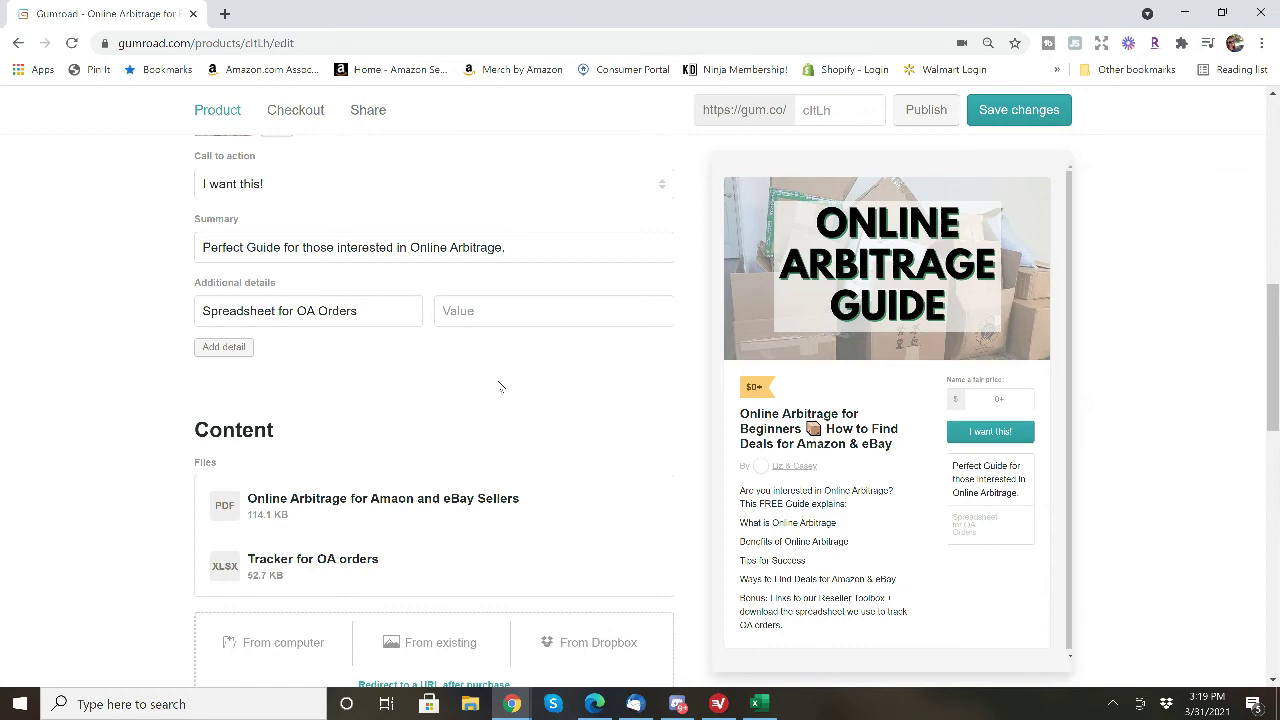
scroll(500, 386, down, 2)
scroll(359, 568, down, 4)
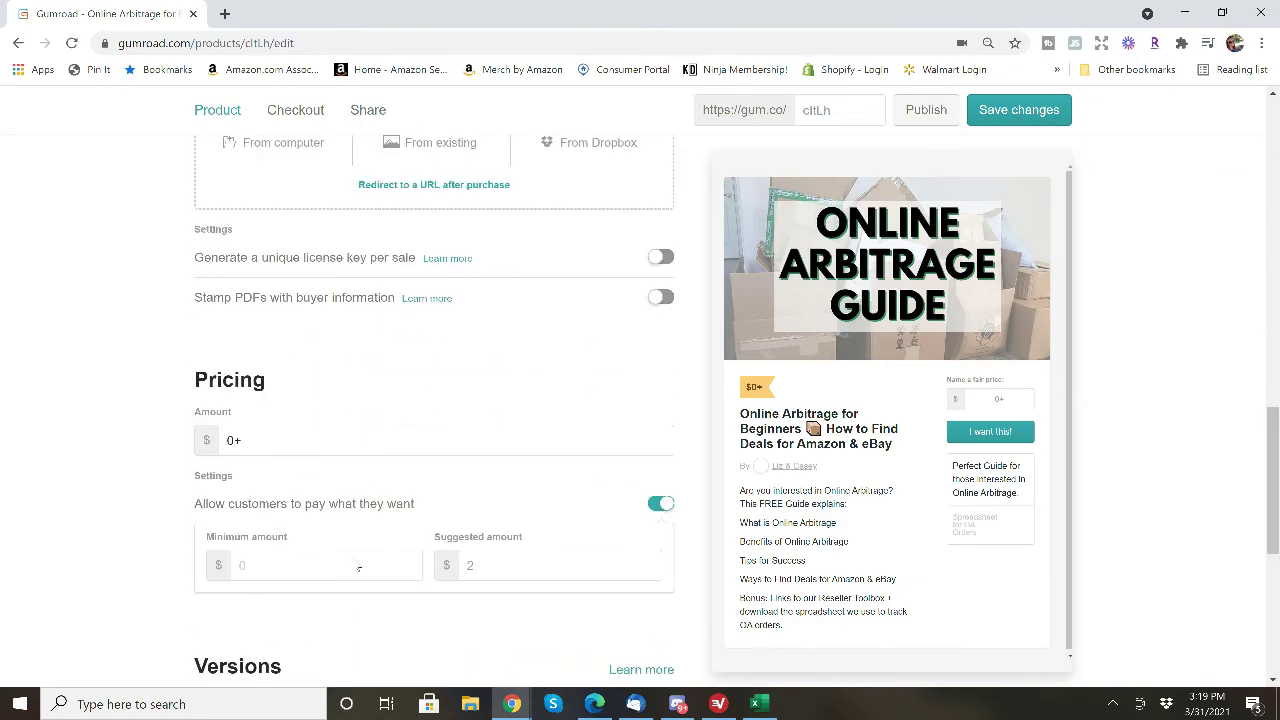
scroll(400, 330, up, 10)
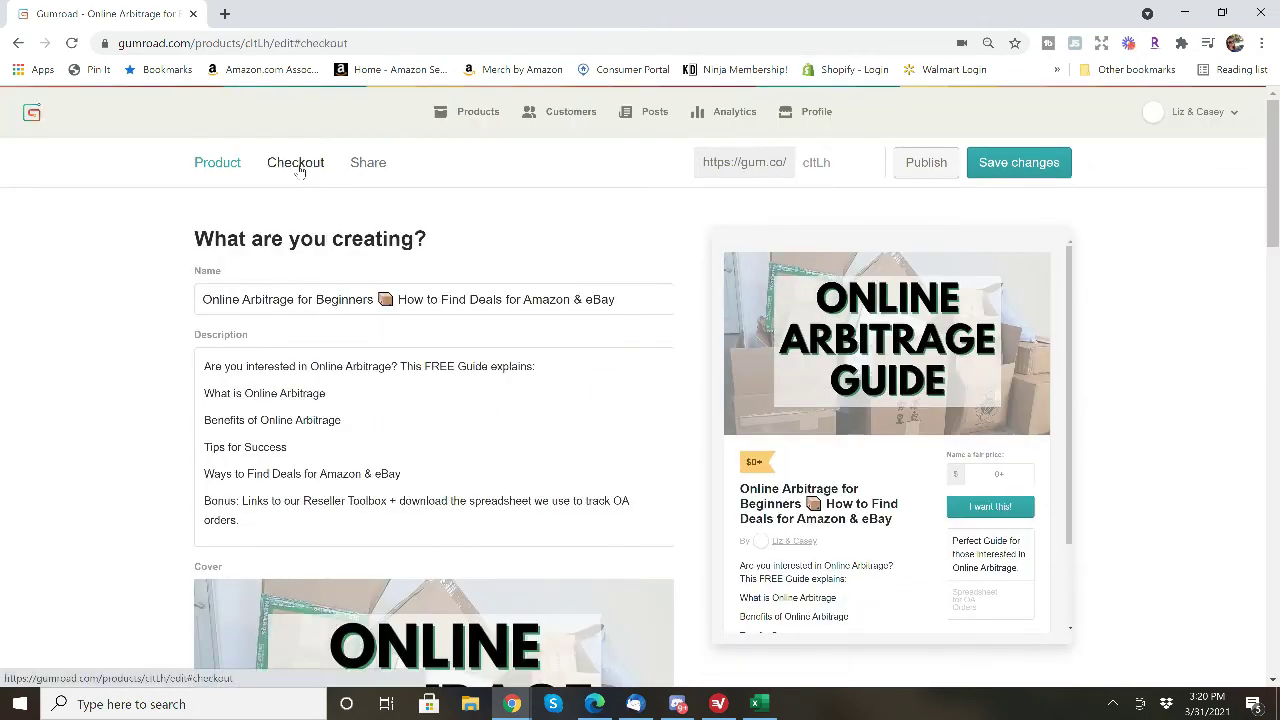
Step: In the product's checkout settings, add a discount code named 50off for 50 percent off with a quantity of 10
click(297, 166)
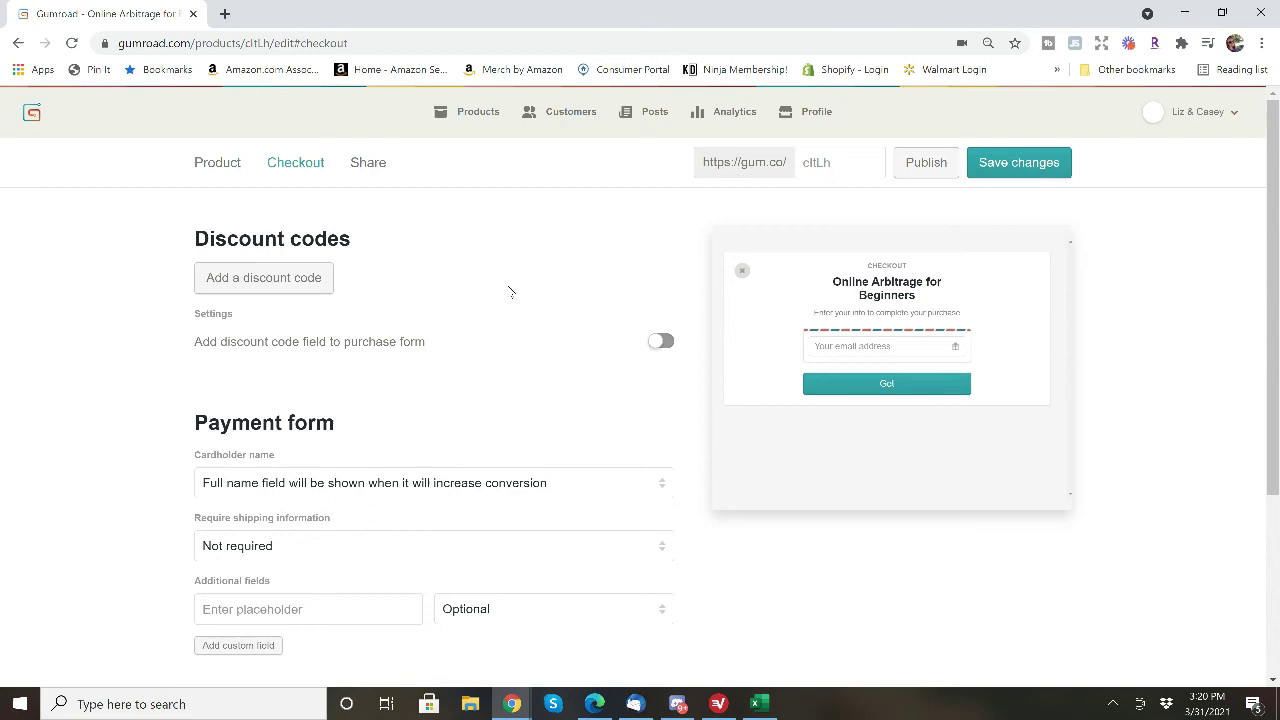
click(263, 277)
click(287, 304)
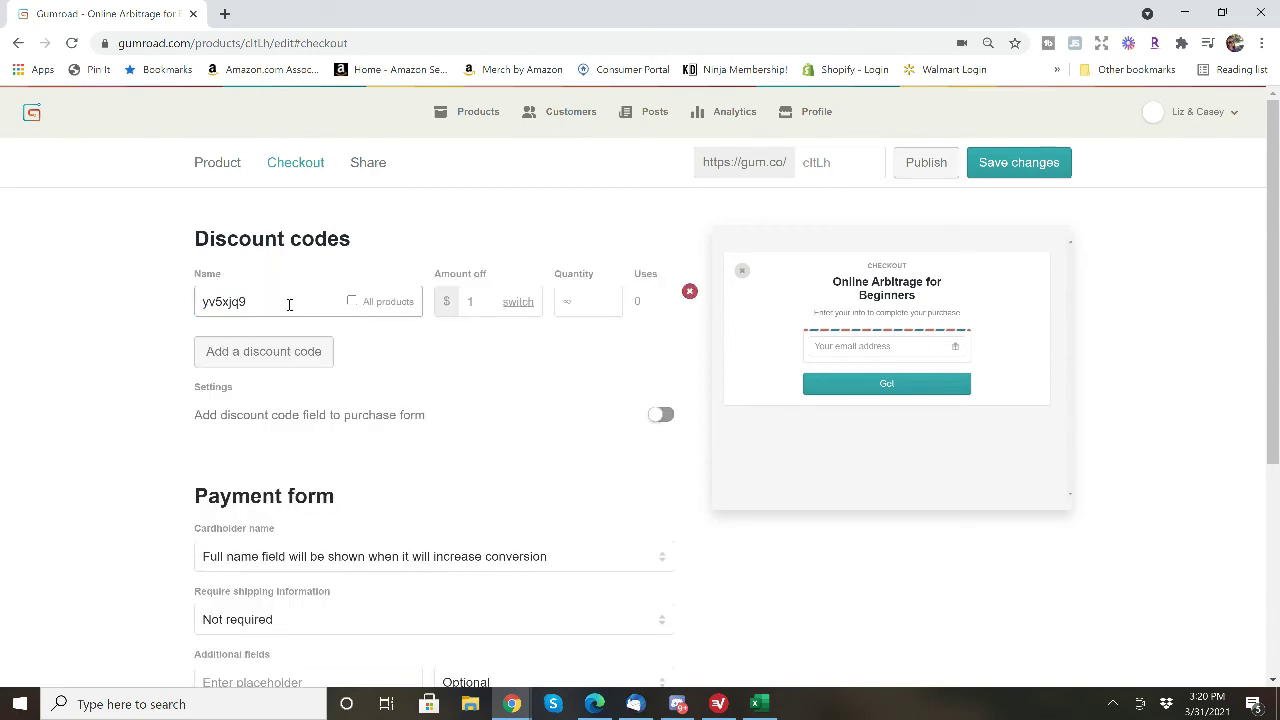
double_click(216, 304)
text(50off)
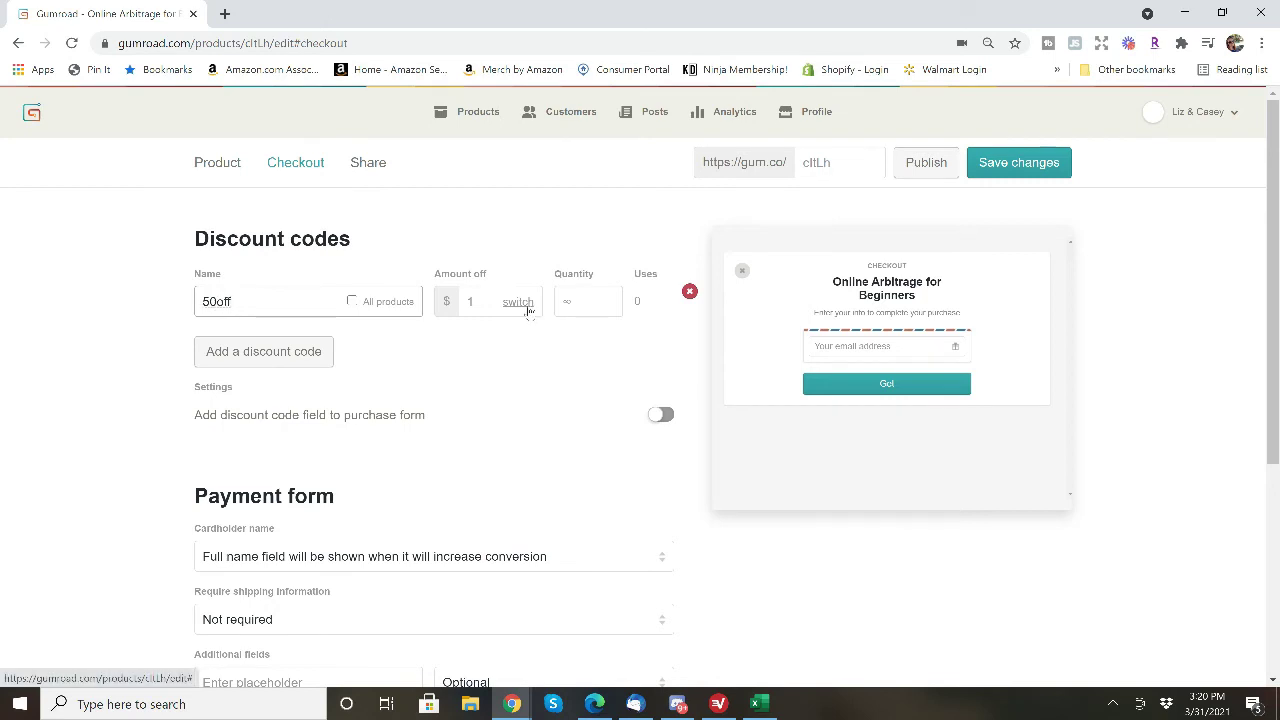
click(520, 302)
text(50)
click(575, 301)
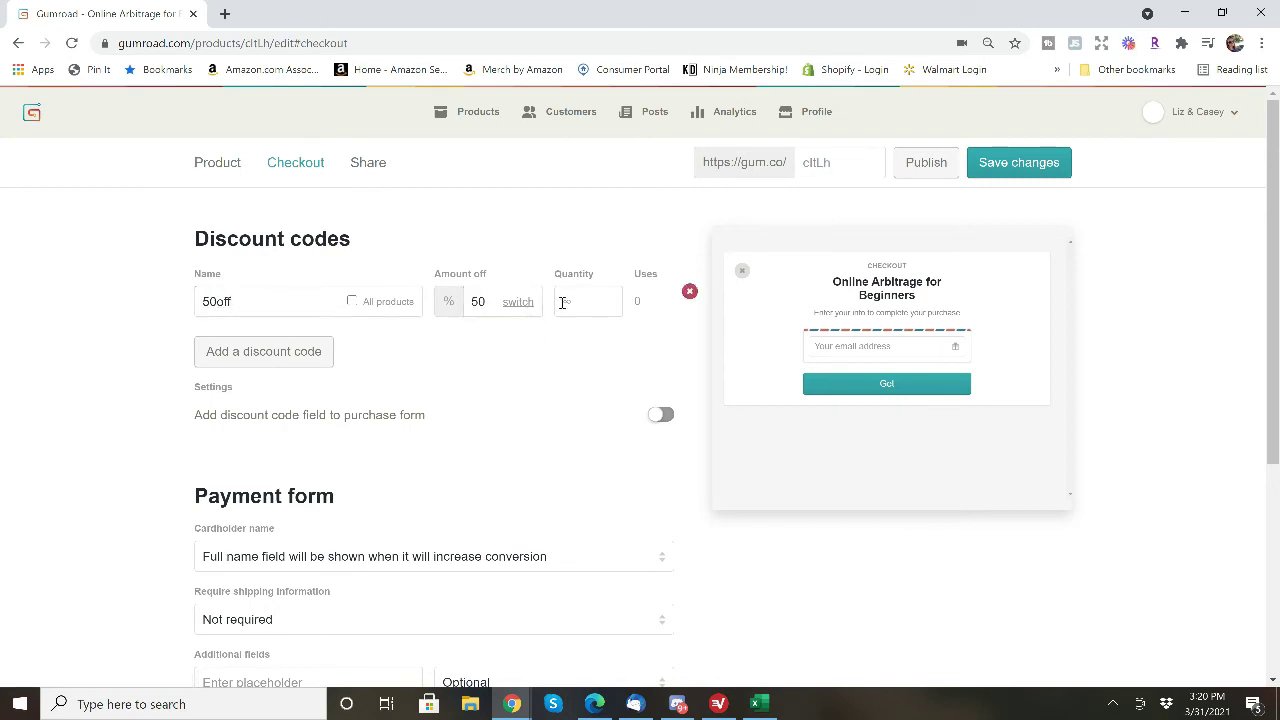
text(10)
Step: Remove the 50off discount code from the checkout settings
click(636, 301)
mouse_move(688, 296)
click(689, 293)
Step: Review the checkout's payment form settings and the receipt's thank-you note
scroll(508, 283, down, 2)
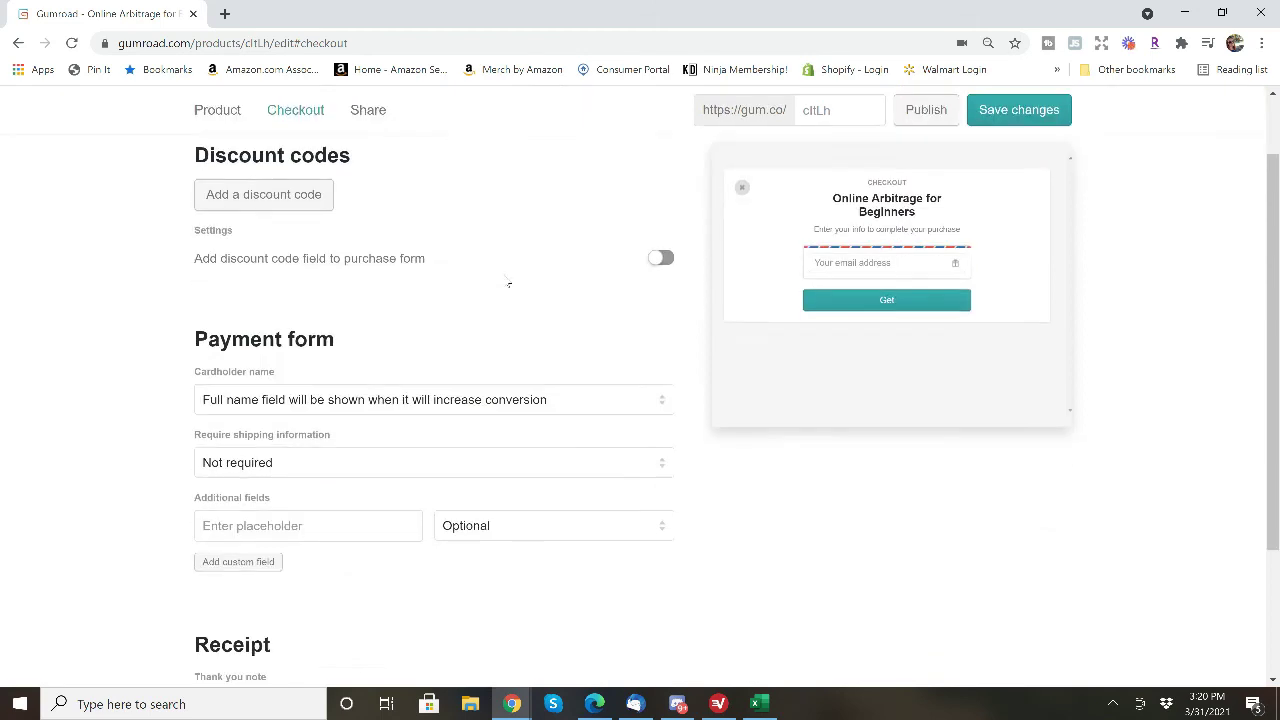
scroll(508, 283, down, 1)
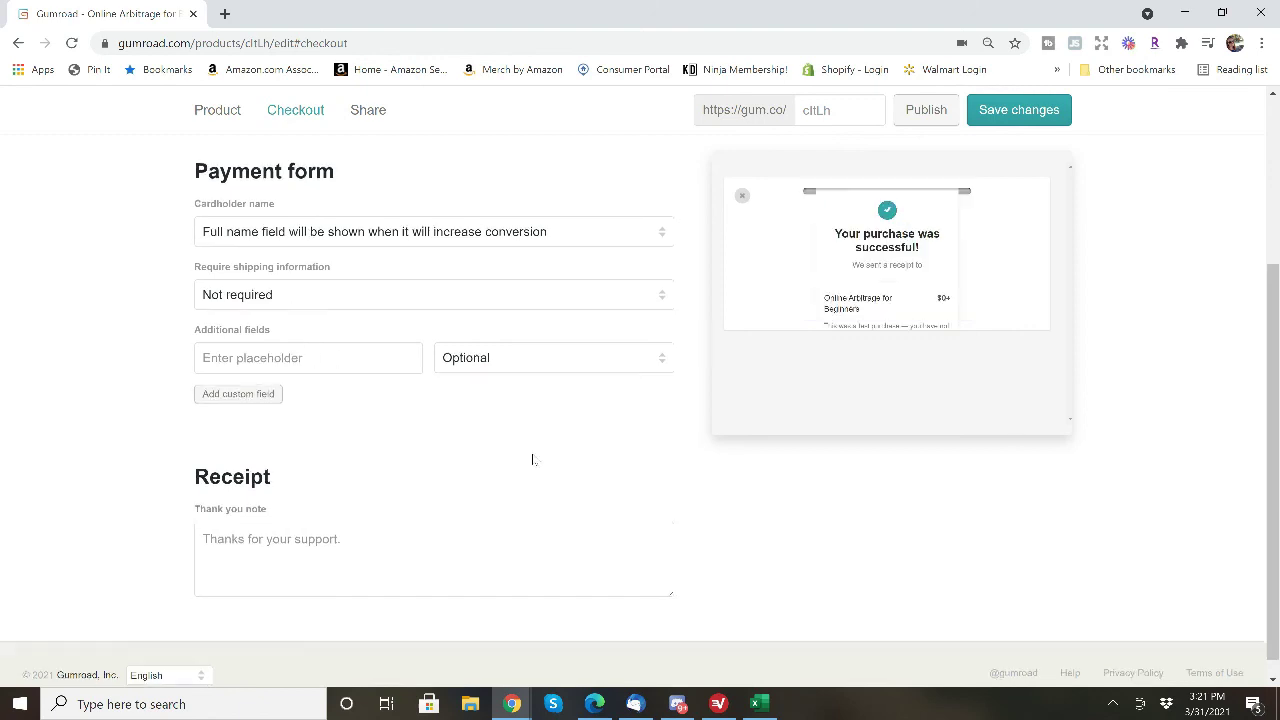
scroll(384, 517, down, 1)
click(384, 517)
scroll(930, 172, up, 3)
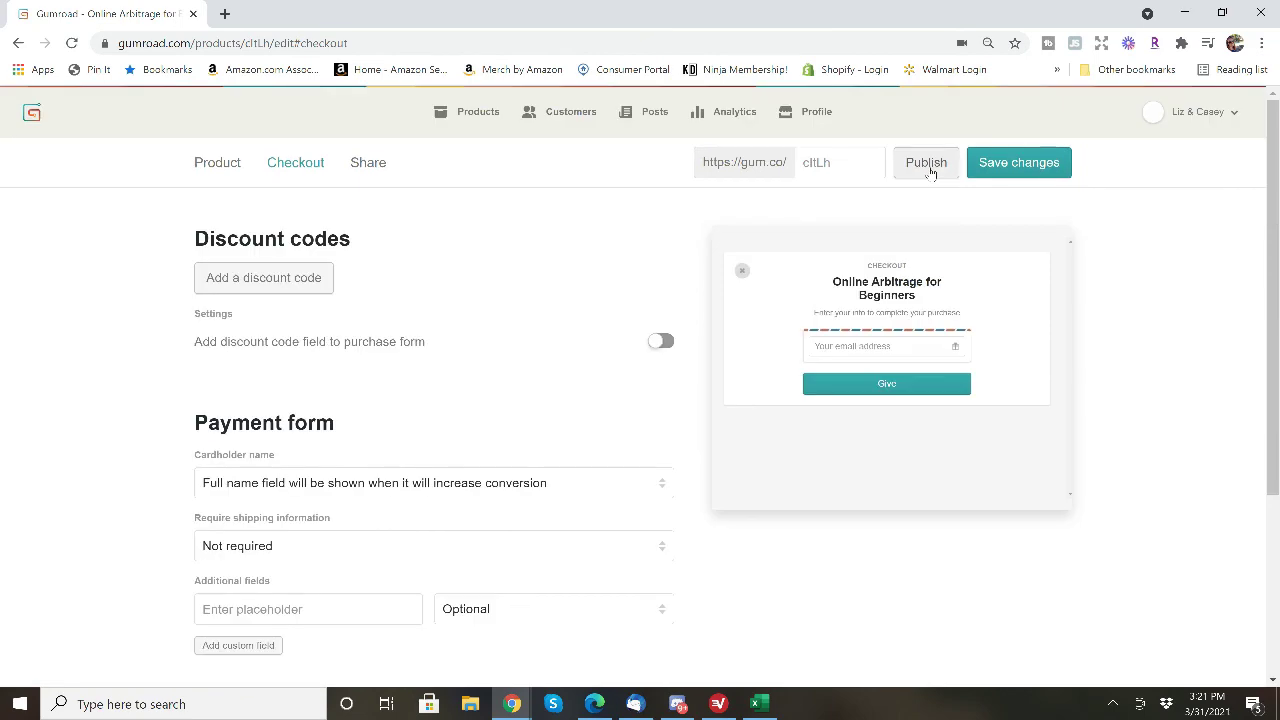
Step: Publish the product, look over its public page, and close that page
click(928, 165)
scroll(1120, 284, down, 5)
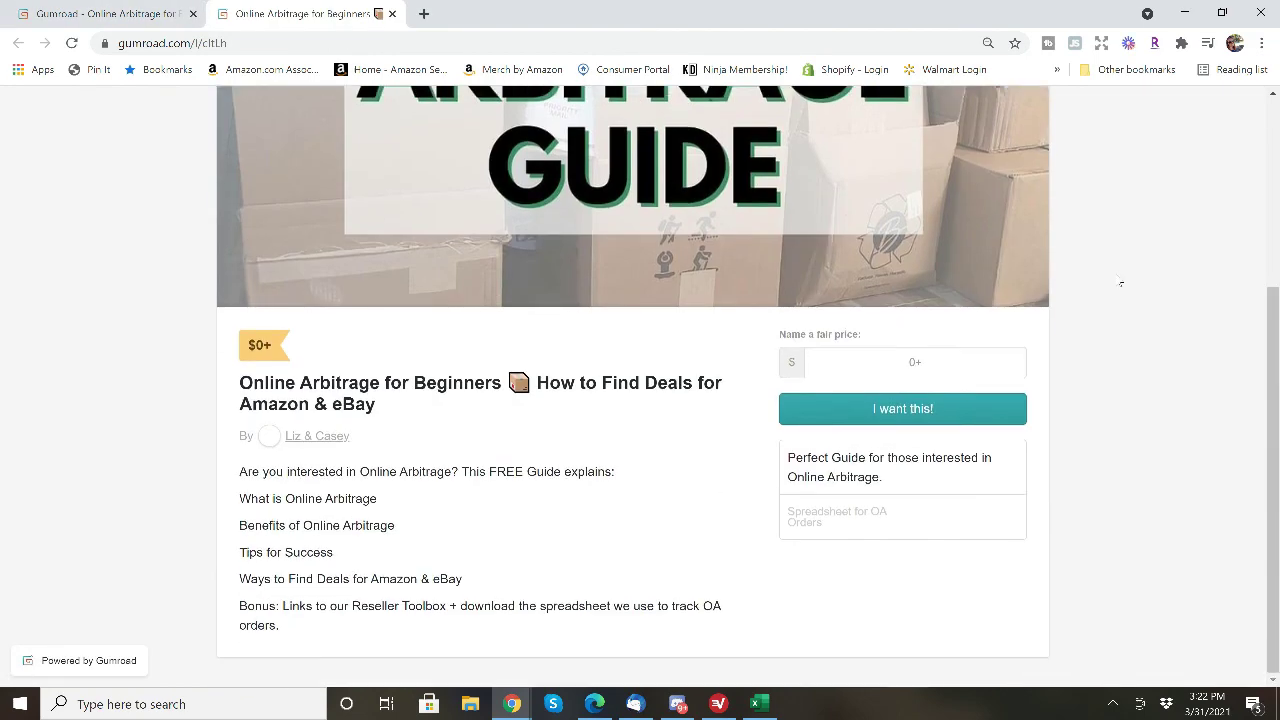
scroll(1121, 284, up, 5)
click(392, 13)
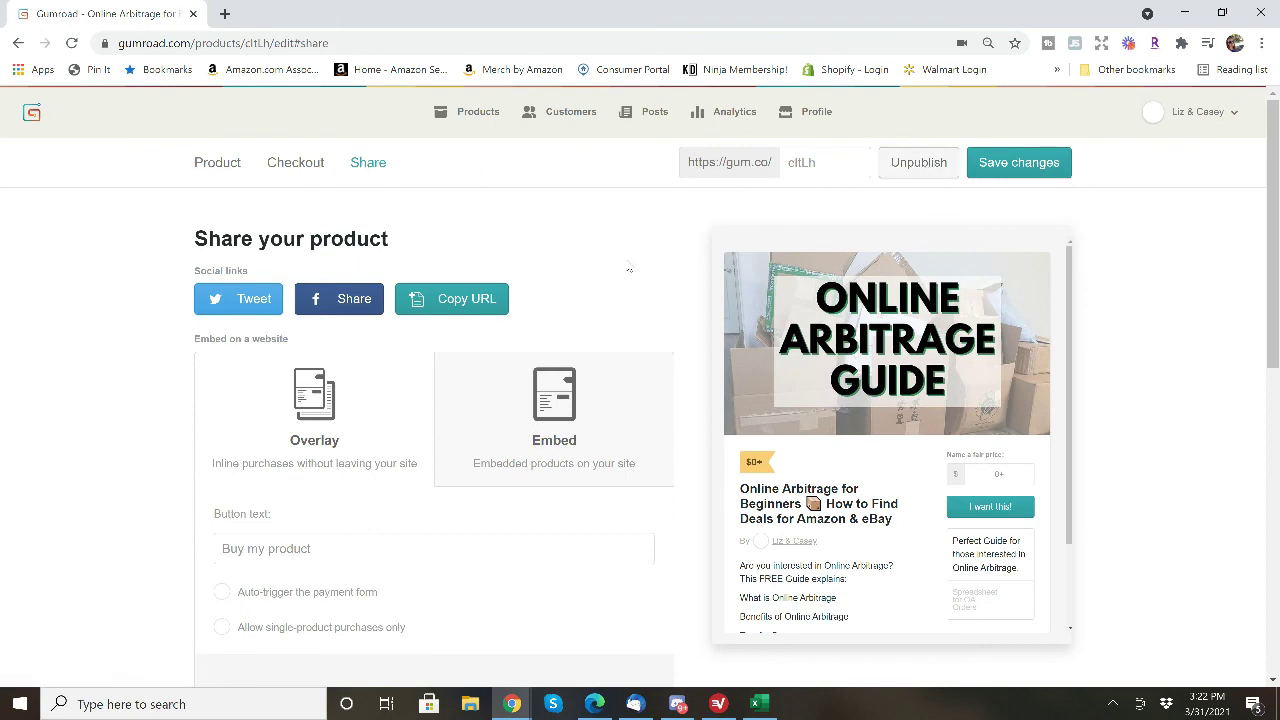
Step: Examine the product's sharing options, including the social links, website overlay settings and embed code
scroll(622, 258, down, 1)
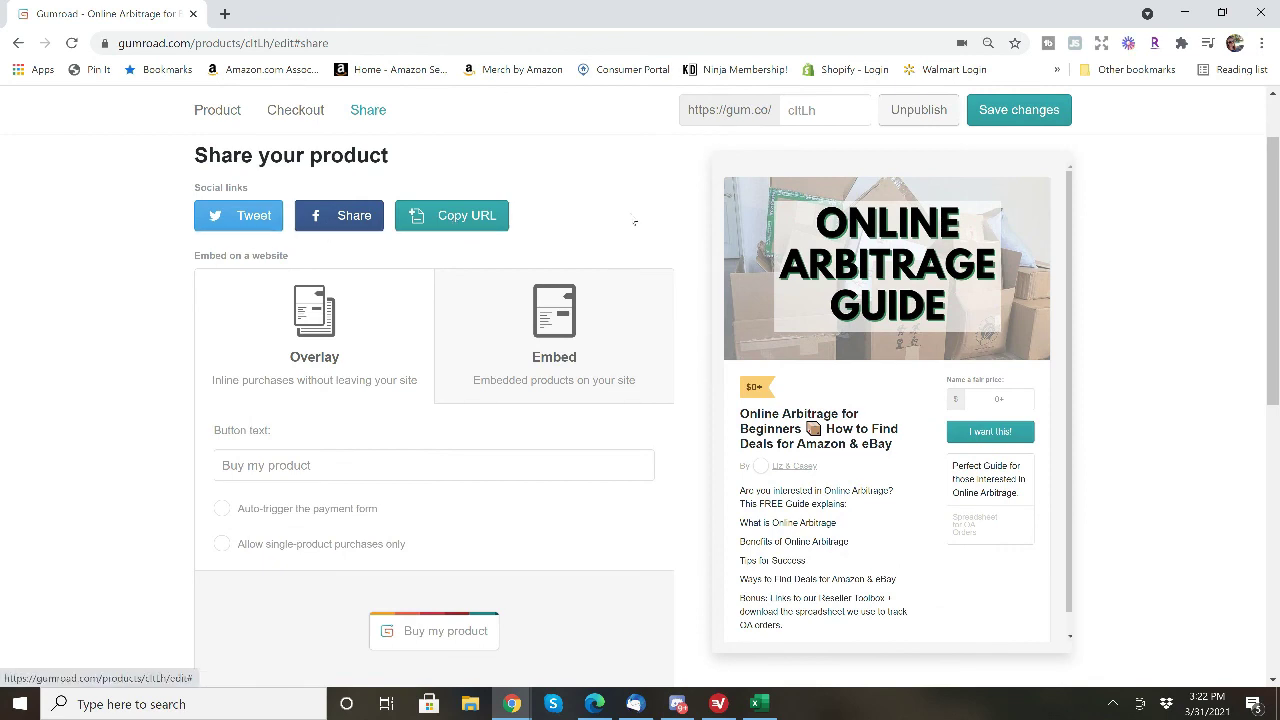
scroll(630, 232, down, 3)
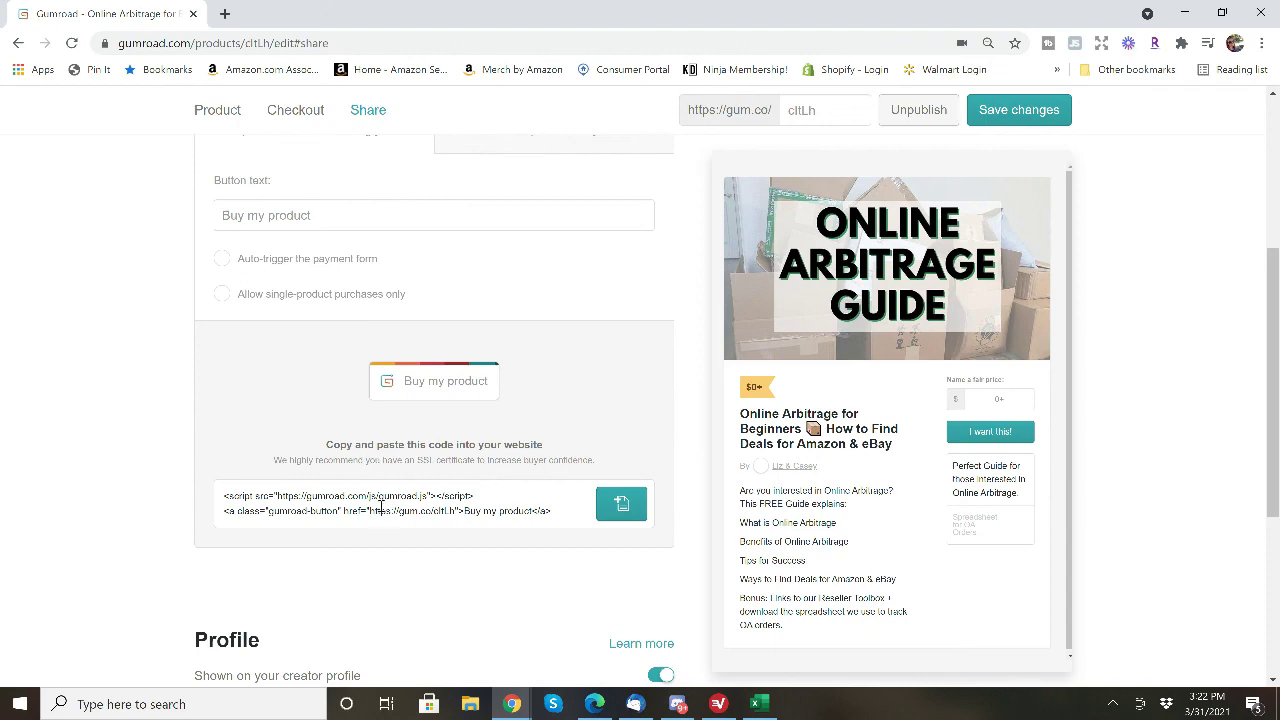
scroll(485, 568, up, 5)
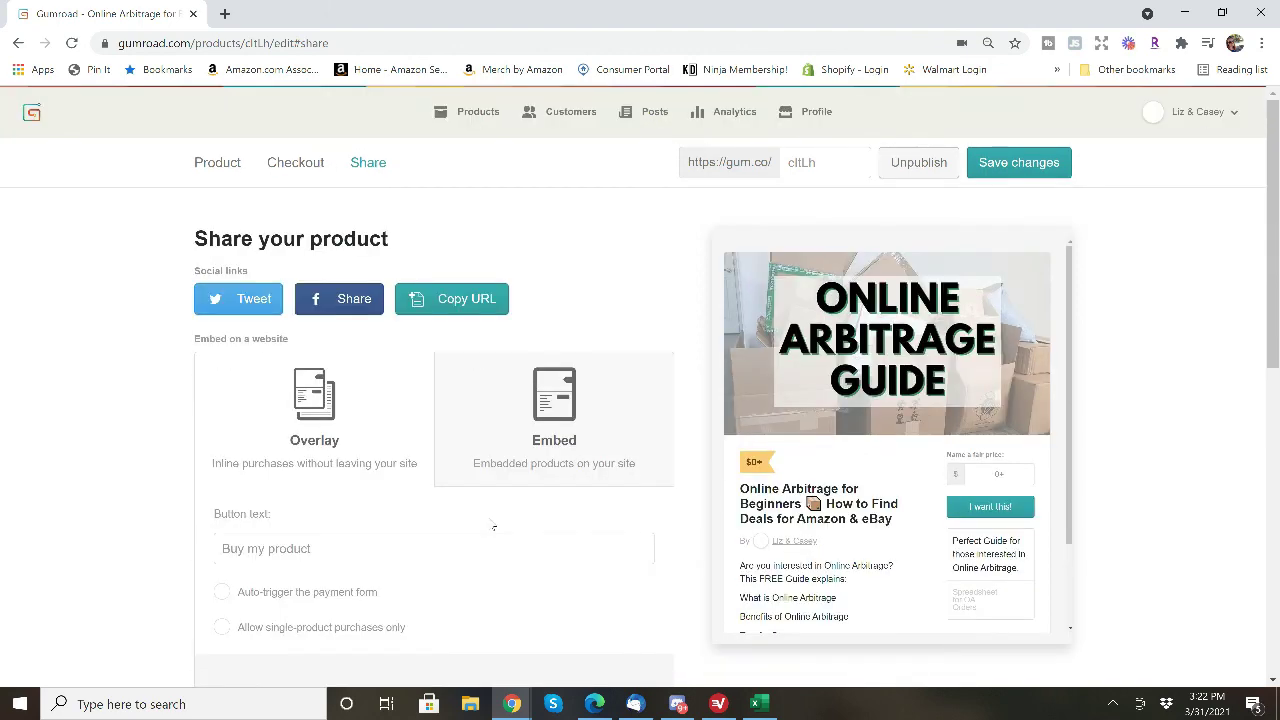